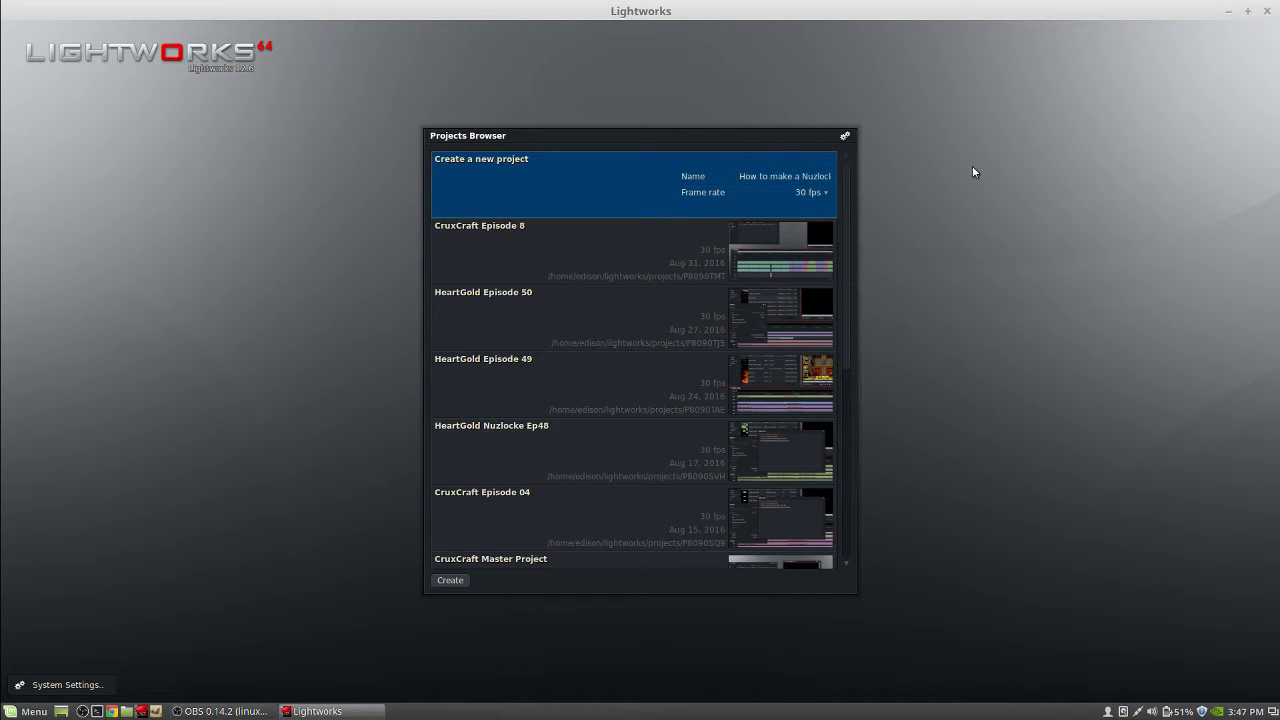
# Replace the old project name with 'DS Nuzlocke Basics'
pyautogui.press('Right')
pyautogui.press('Right')
pyautogui.press('Right')
pyautogui.press('Right')
pyautogui.press('Right')
pyautogui.press('Right')
pyautogui.press('Right')
pyautogui.press('Right')
pyautogui.press('Right')
pyautogui.press('Right')
pyautogui.press('Right')
pyautogui.press('Right')
pyautogui.press('Right')
pyautogui.press('Right')
pyautogui.press('Right')
pyautogui.press('Right')
pyautogui.press('Right')
pyautogui.press('Home')
pyautogui.press('End')
pyautogui.press('BackSpace')
pyautogui.press('BackSpace')
pyautogui.press('BackSpace')
pyautogui.press('BackSpace')
pyautogui.press('BackSpace')
pyautogui.press('BackSpace')
pyautogui.press('BackSpace')
pyautogui.press('BackSpace')
pyautogui.press('BackSpace')
pyautogui.press('BackSpace')
pyautogui.press('BackSpace')
pyautogui.press('BackSpace')
pyautogui.press('BackSpace')
pyautogui.press('BackSpace')
pyautogui.press('BackSpace')
pyautogui.press('BackSpace')
pyautogui.press('BackSpace')
pyautogui.press('BackSpace')
pyautogui.press('BackSpace')
pyautogui.press('BackSpace')
pyautogui.write('DS Nuzlocke Basics')
# Create the project and import DS_Raw.mp4 from Videos > How to Make a Nuzlocke
pyautogui.click(450, 581)
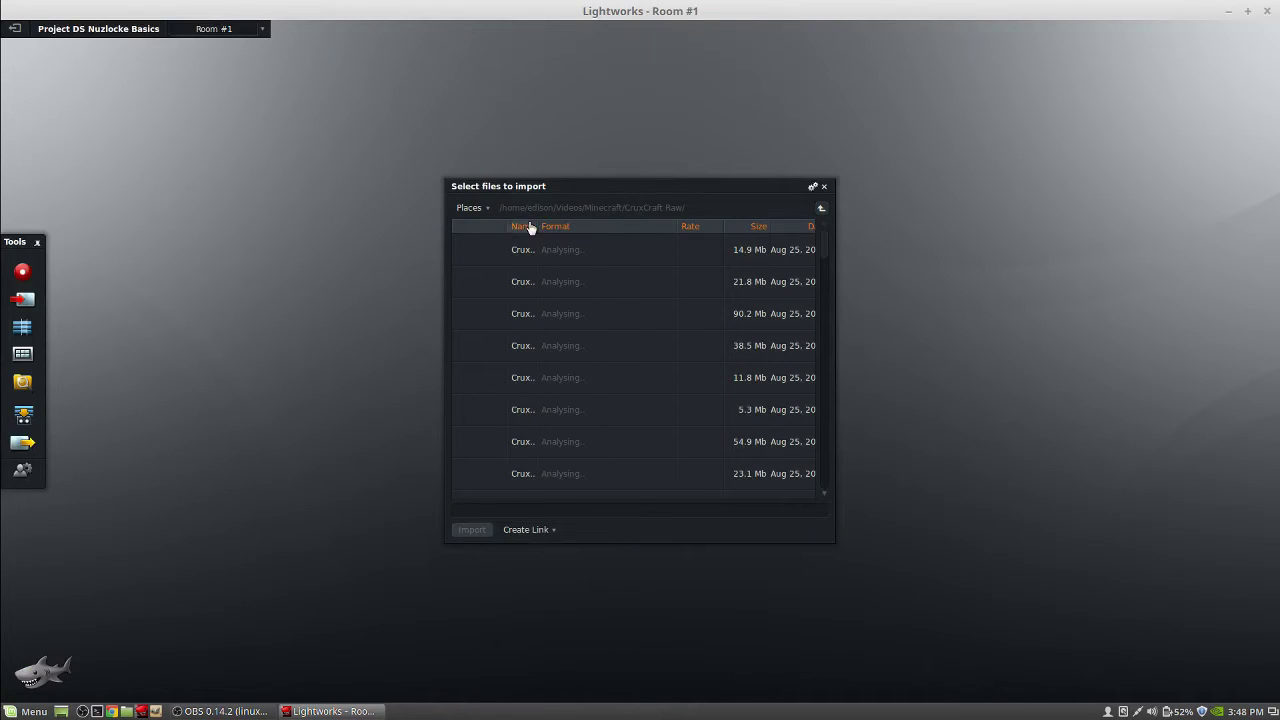
pyautogui.moveTo(538, 226); pyautogui.dragTo(648, 228)
pyautogui.click(819, 210)
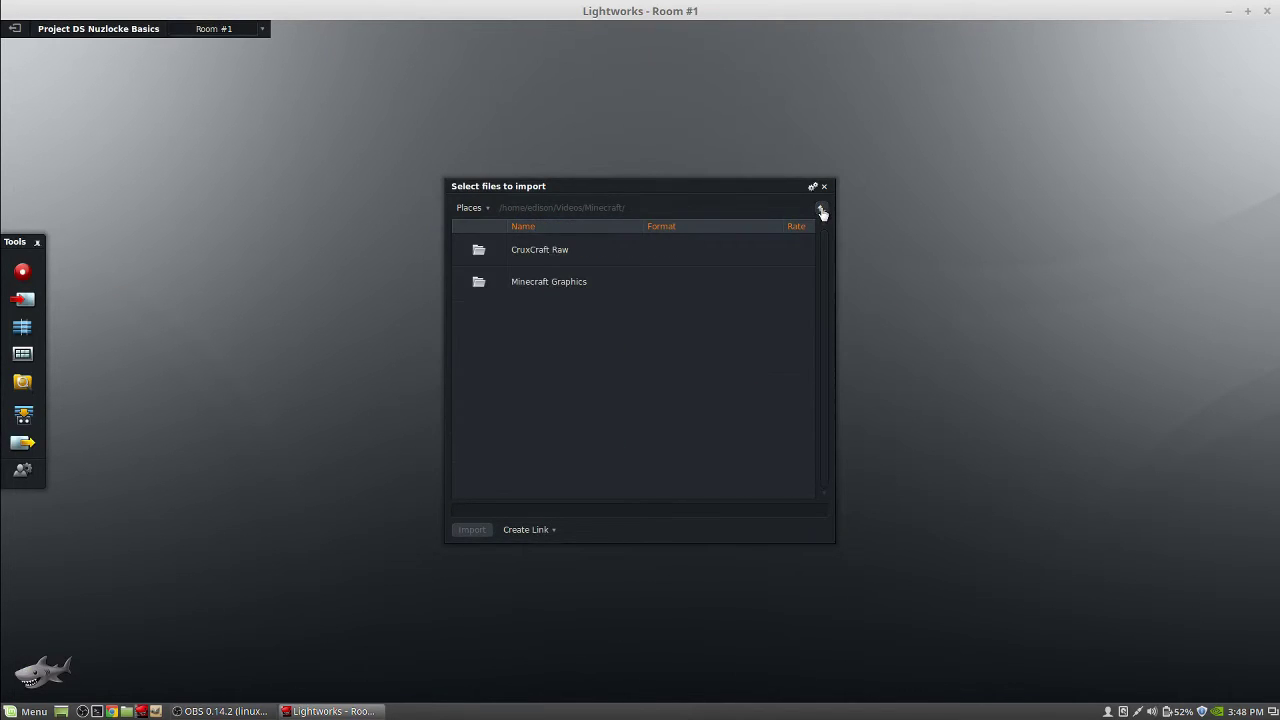
pyautogui.click(821, 210)
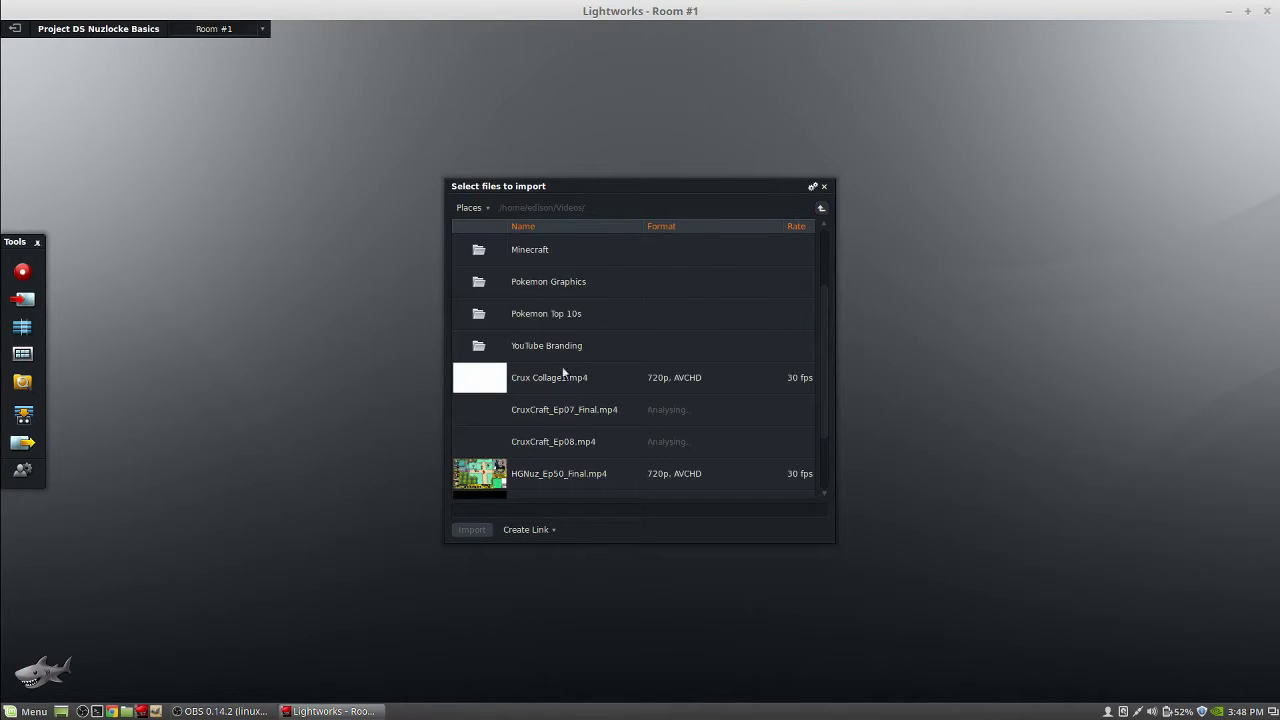
pyautogui.scroll(2, 572, 302)
pyautogui.doubleClick(550, 316)
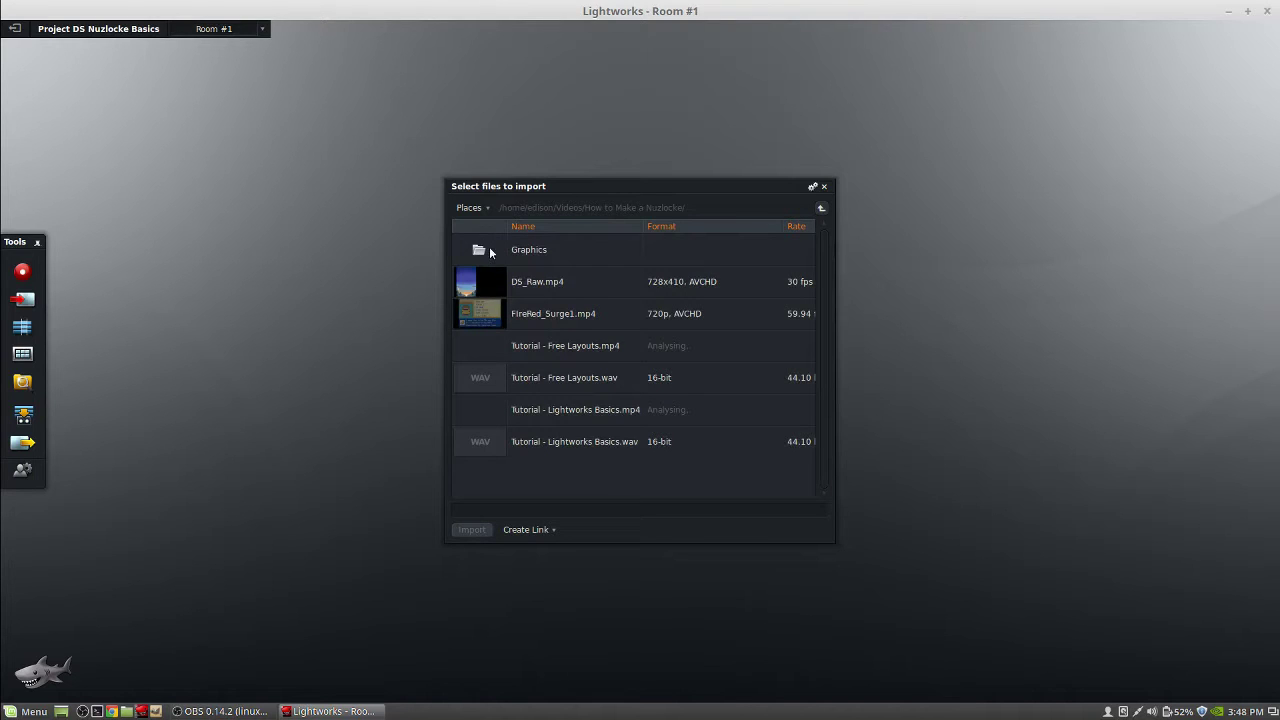
pyautogui.click(489, 246)
pyautogui.click(523, 284)
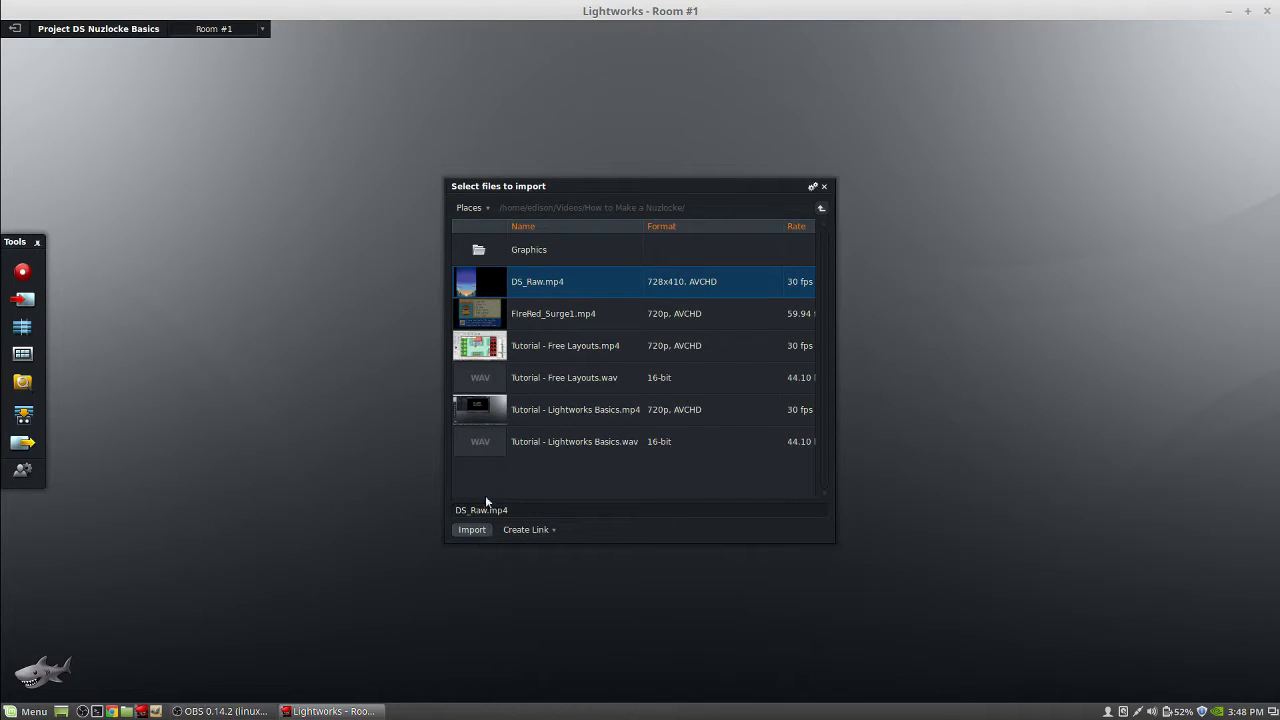
pyautogui.click(478, 529)
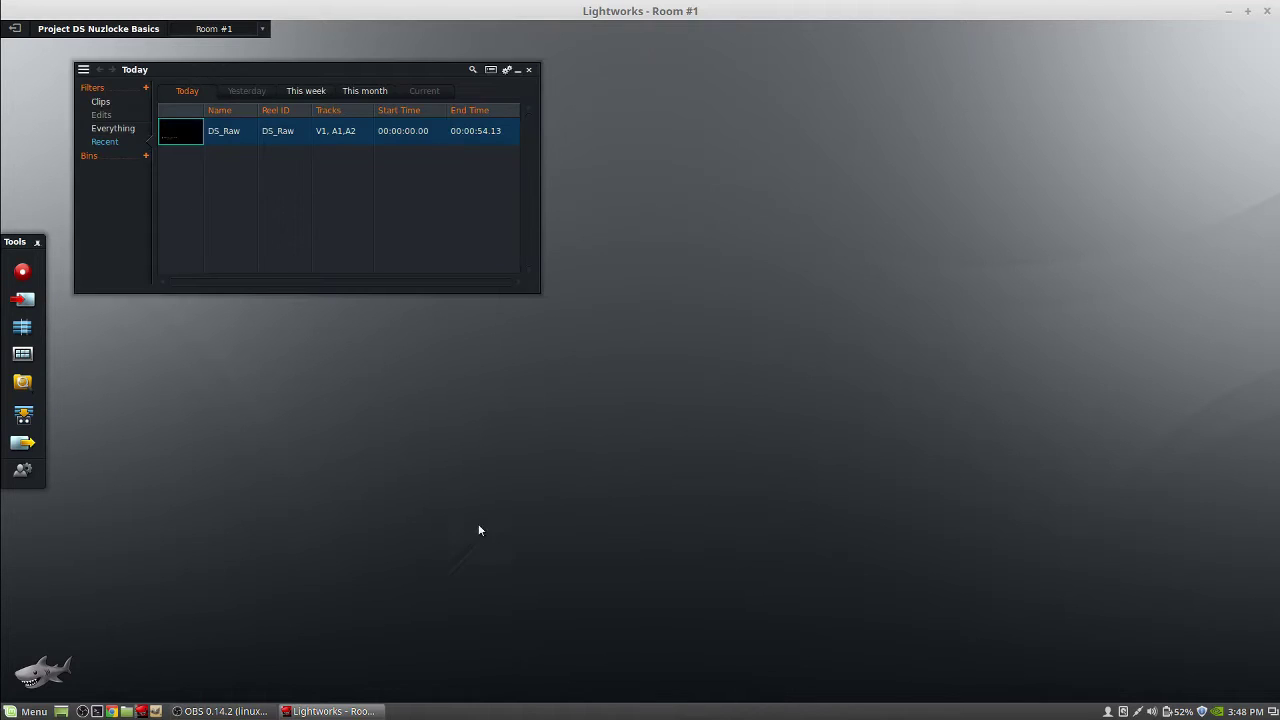
# Import the FreeNuzLayout_DSScreen1 graphic from the Graphics folder
pyautogui.click(22, 299)
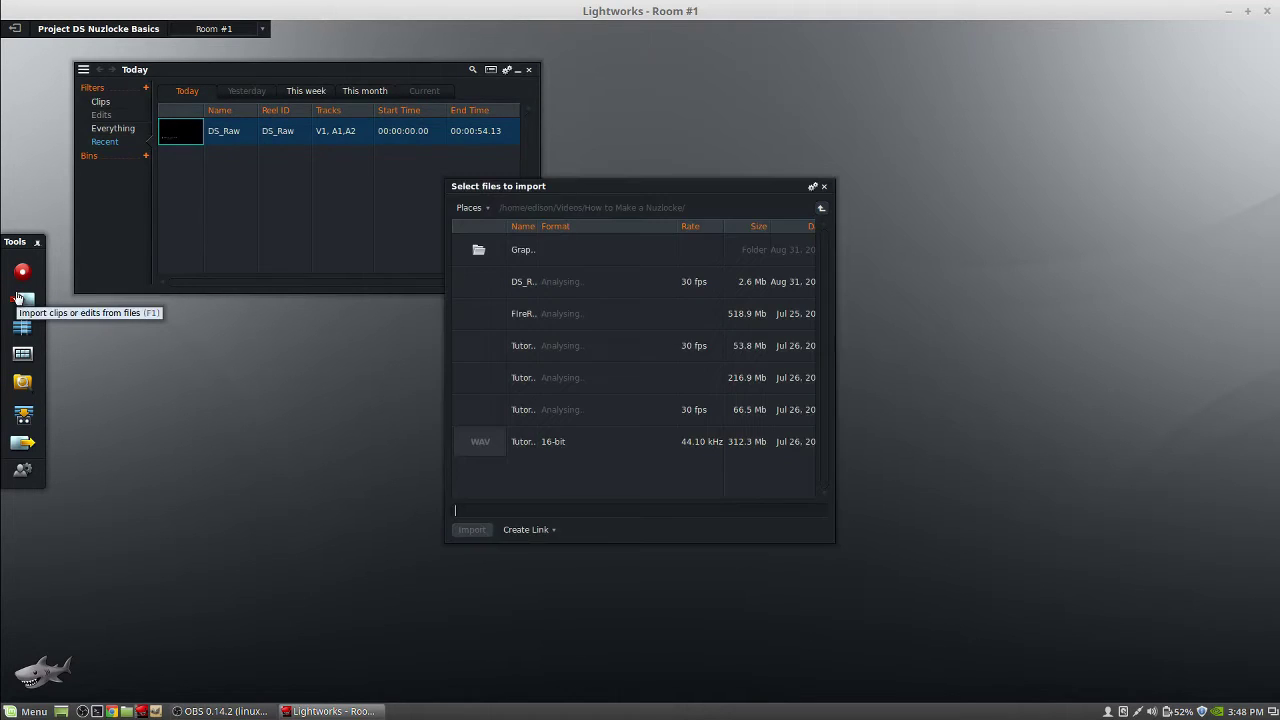
pyautogui.moveTo(533, 229); pyautogui.dragTo(586, 229)
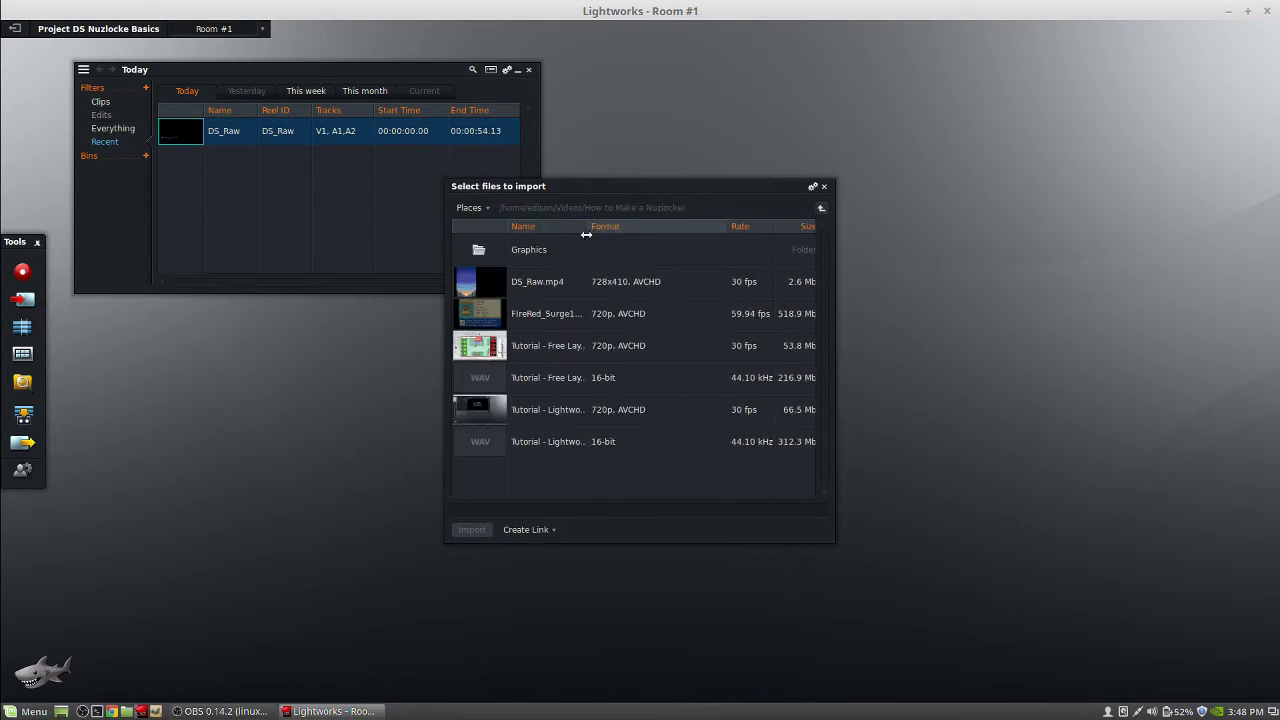
pyautogui.doubleClick(497, 249)
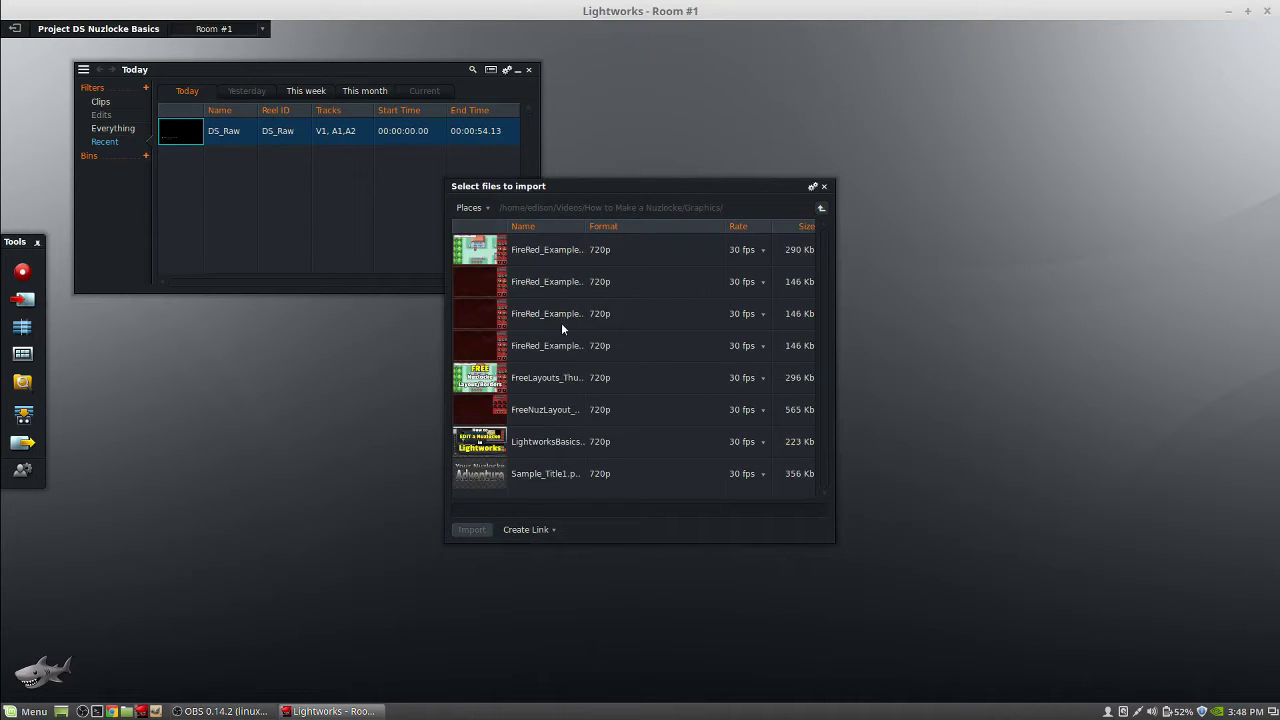
pyautogui.moveTo(586, 226); pyautogui.dragTo(628, 226)
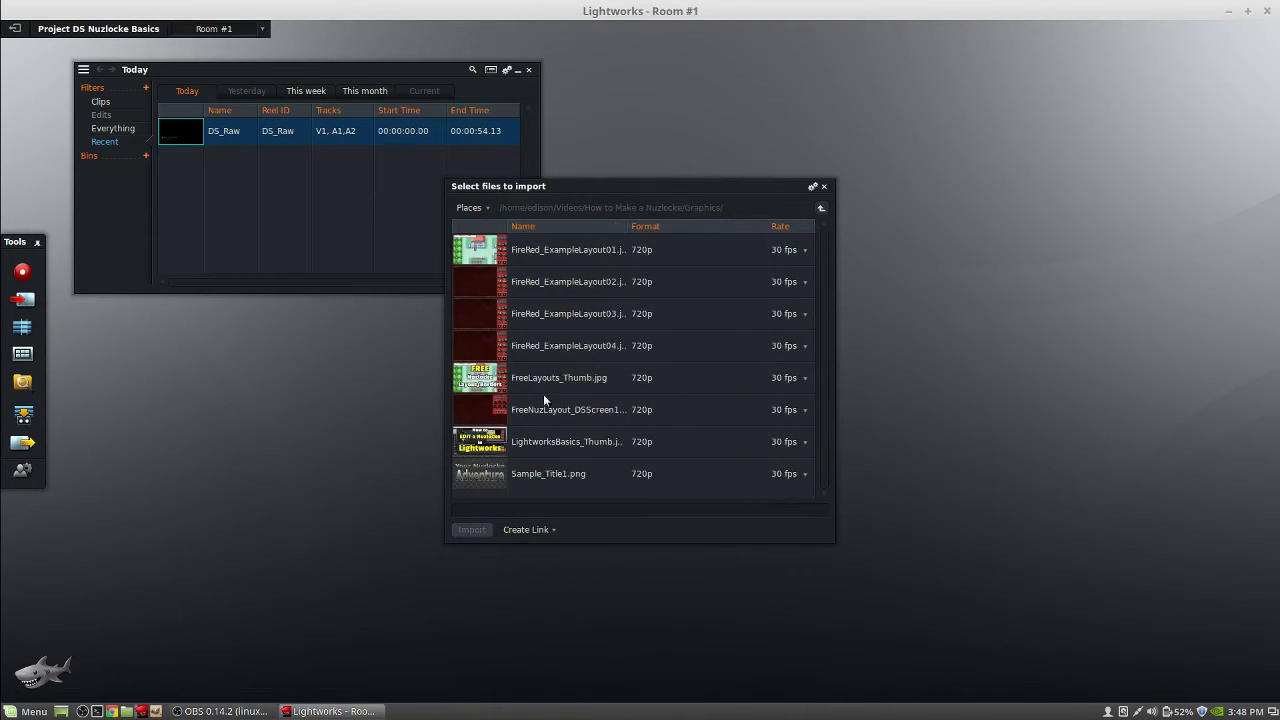
pyautogui.doubleClick(489, 408)
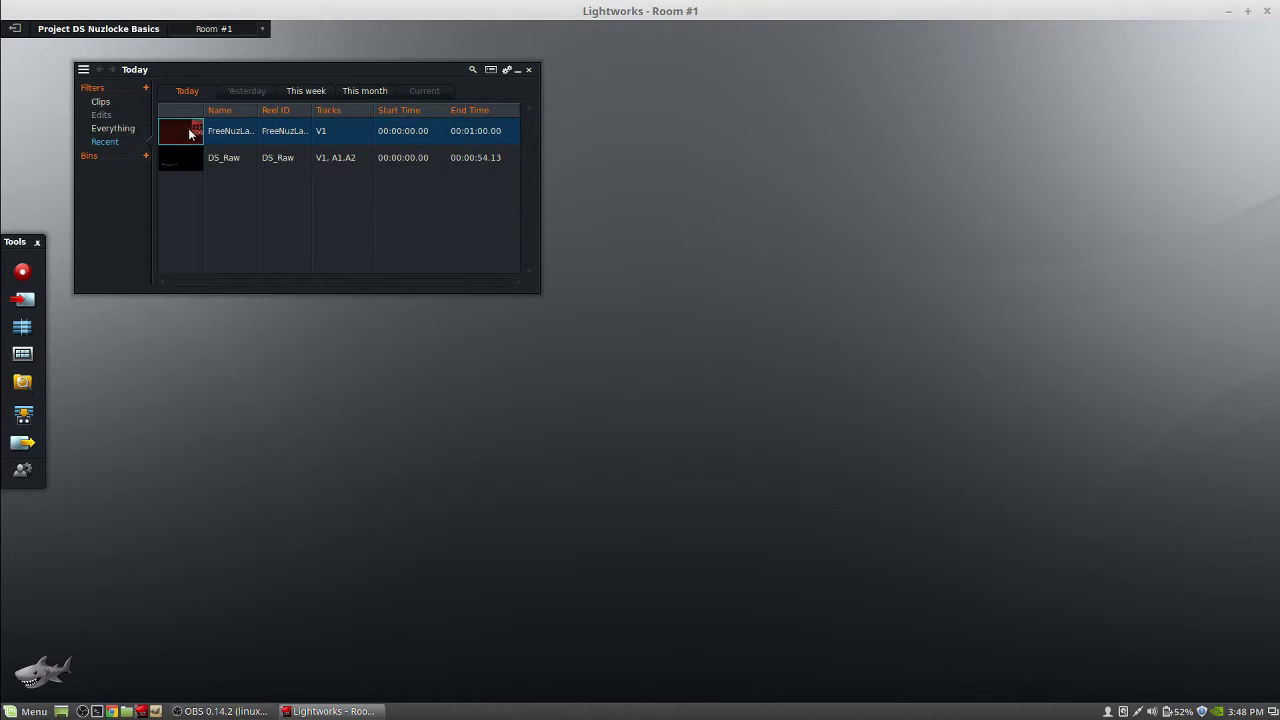
# Build a new edit from the FreeNuzLayout_DSScreen1 clip on V1
pyautogui.click(22, 329)
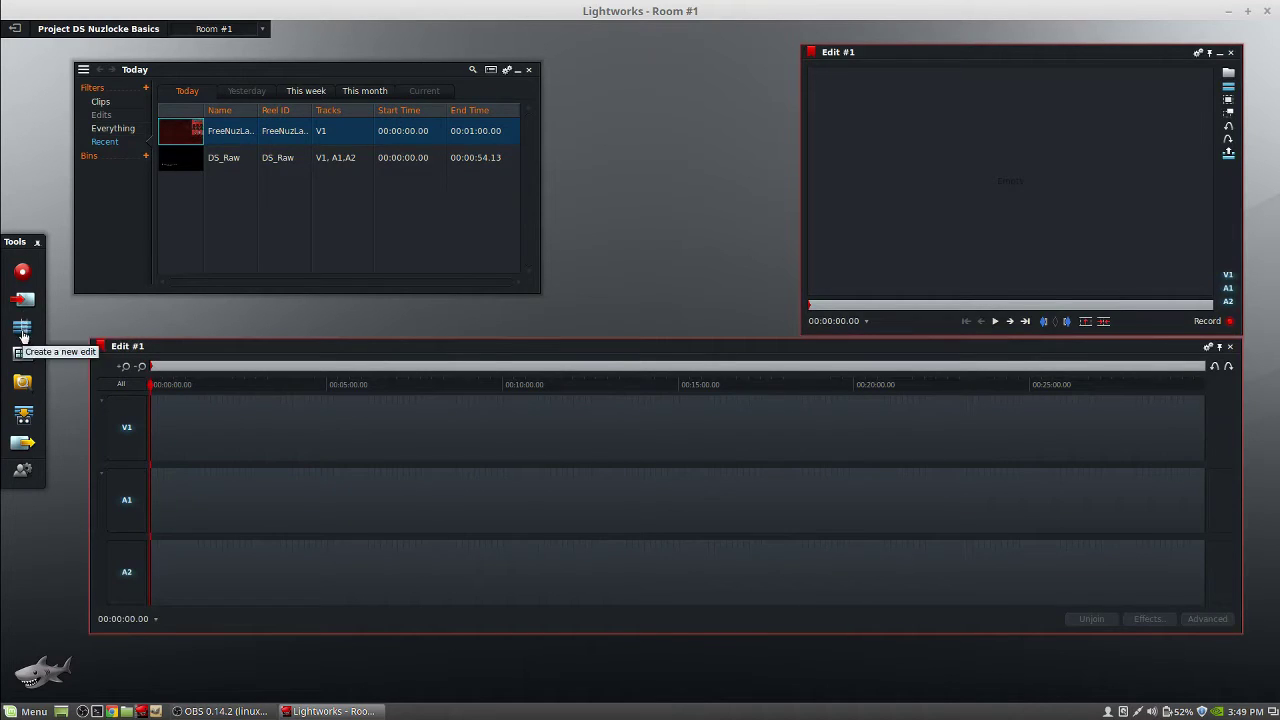
pyautogui.click(1229, 51)
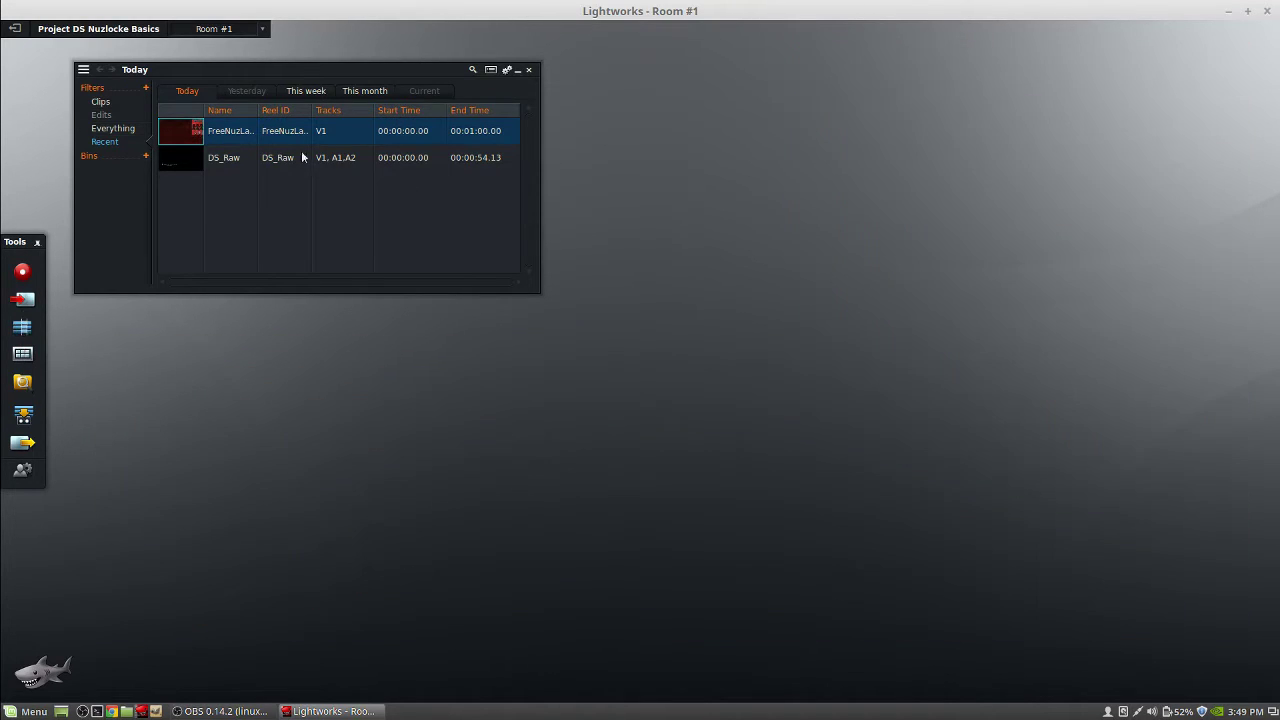
pyautogui.moveTo(178, 130); pyautogui.dragTo(510, 130)
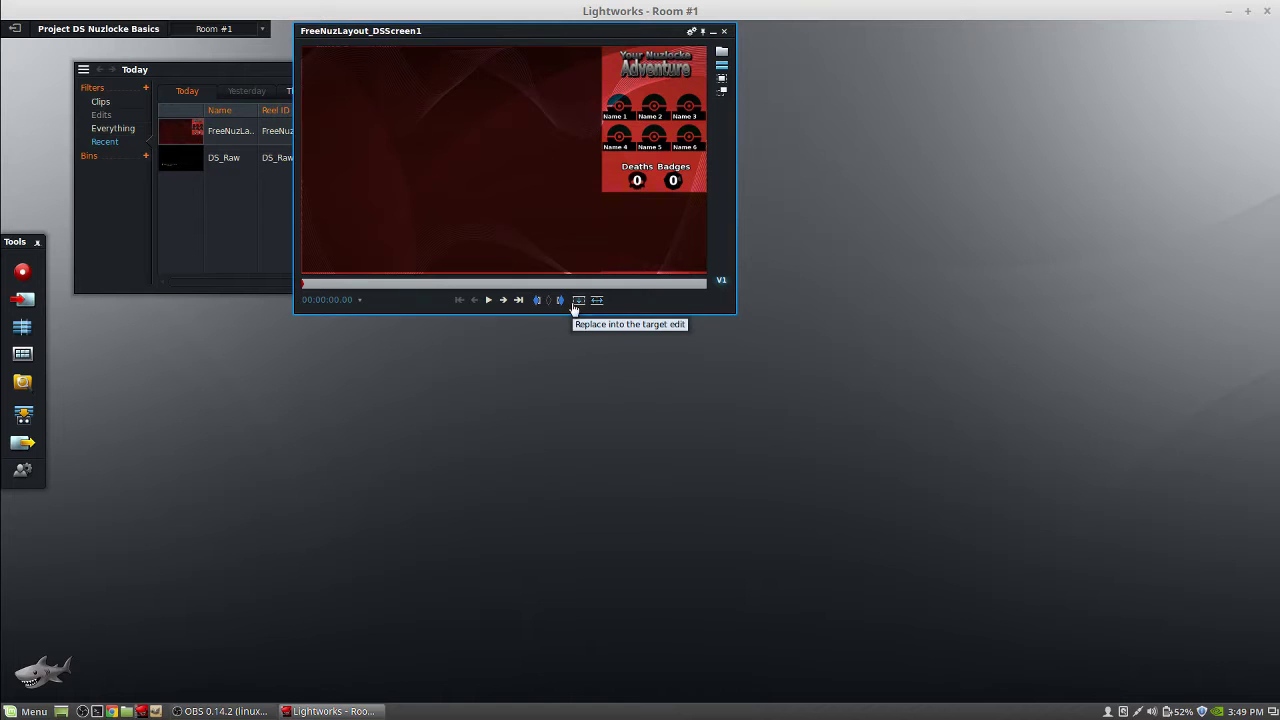
pyautogui.click(578, 300)
pyautogui.click(724, 31)
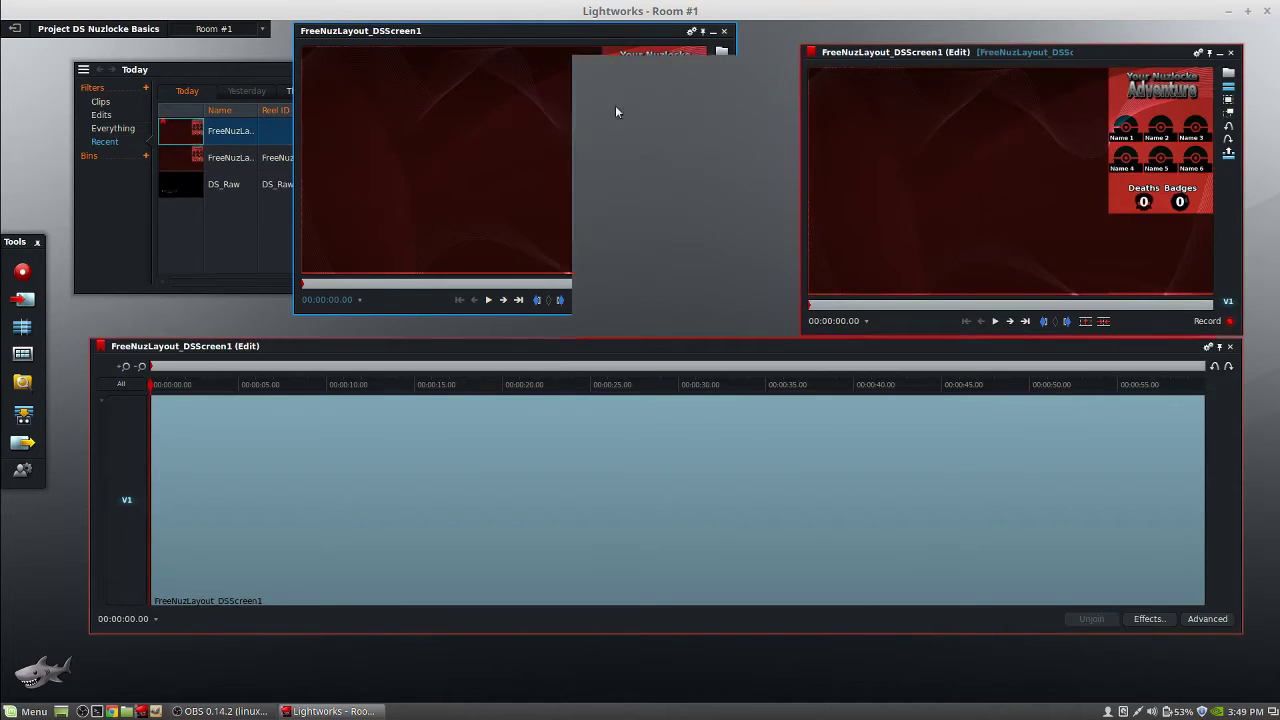
# Rename the new edit to 'Main Edit'
pyautogui.click(266, 347)
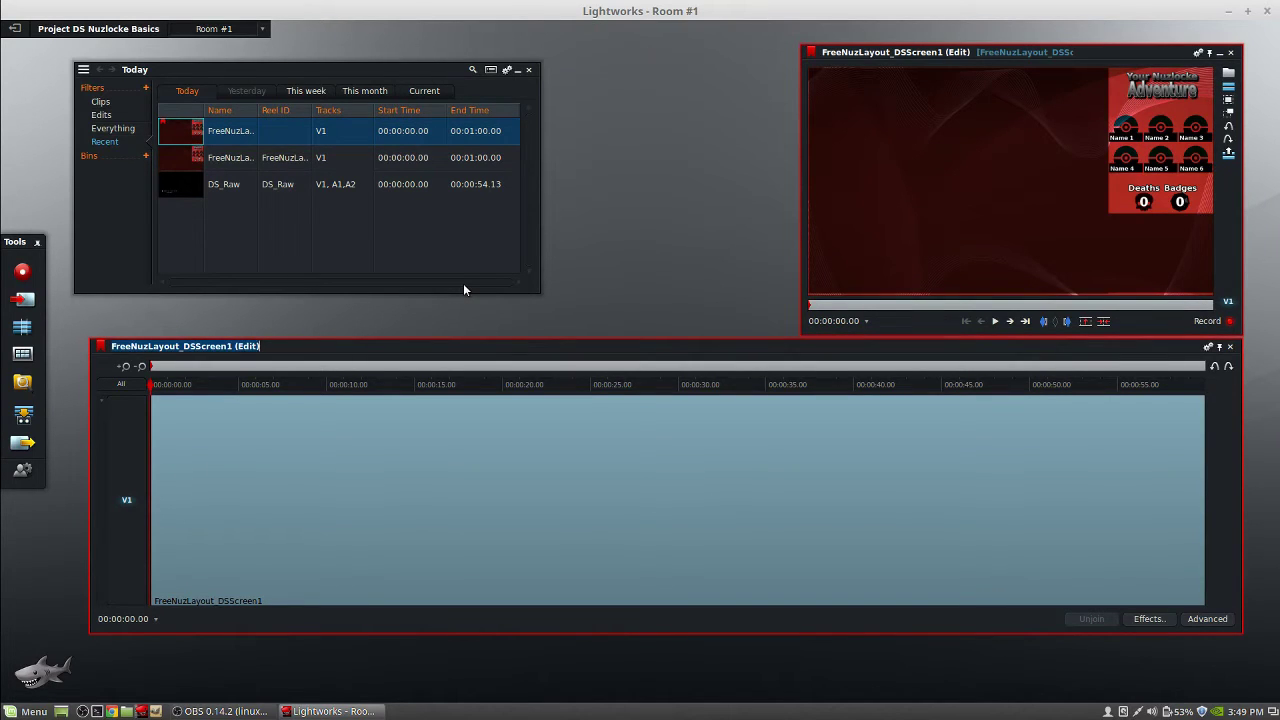
pyautogui.write('Main')
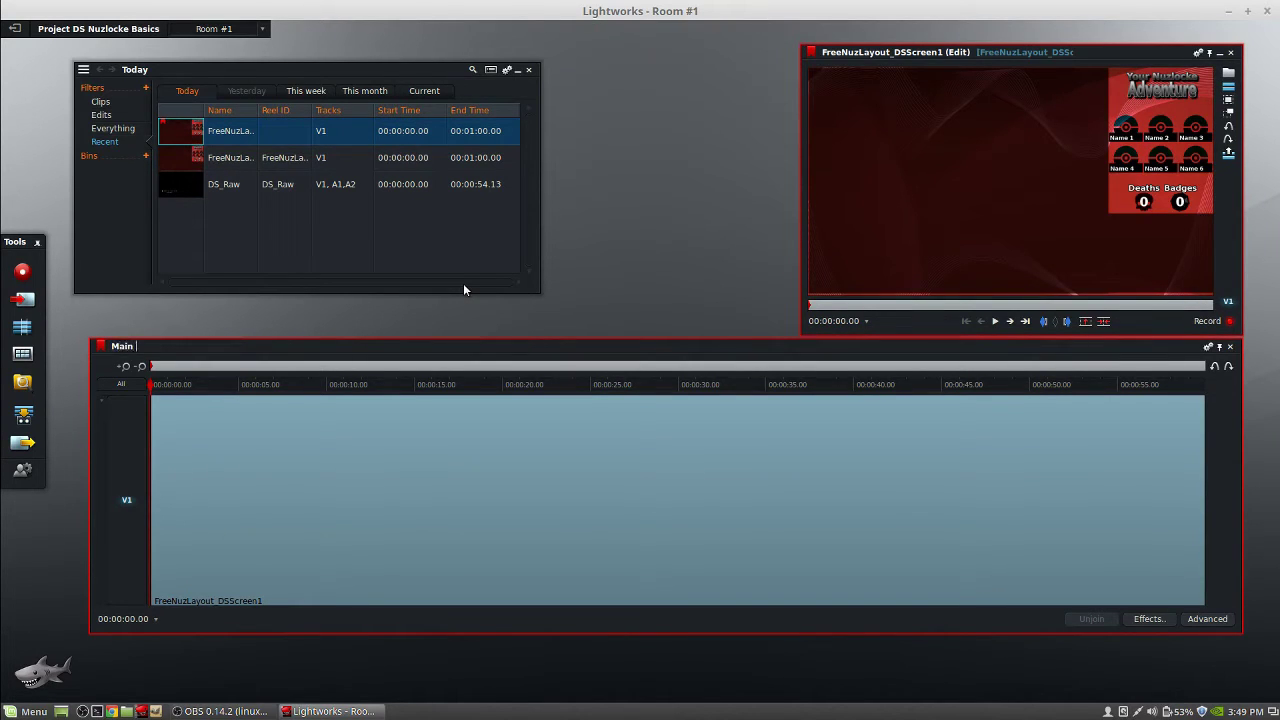
pyautogui.write(' Edit')
pyautogui.press('Return')
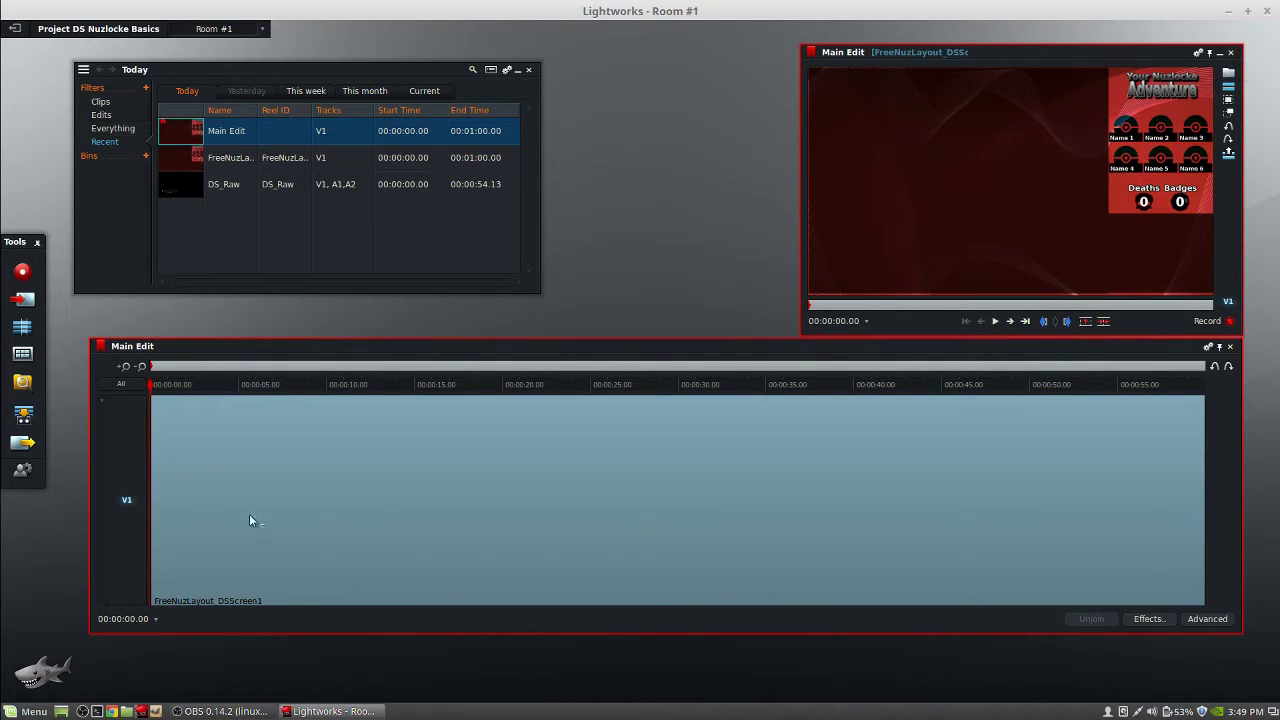
pyautogui.rightClick(98, 478)
pyautogui.click(173, 426)
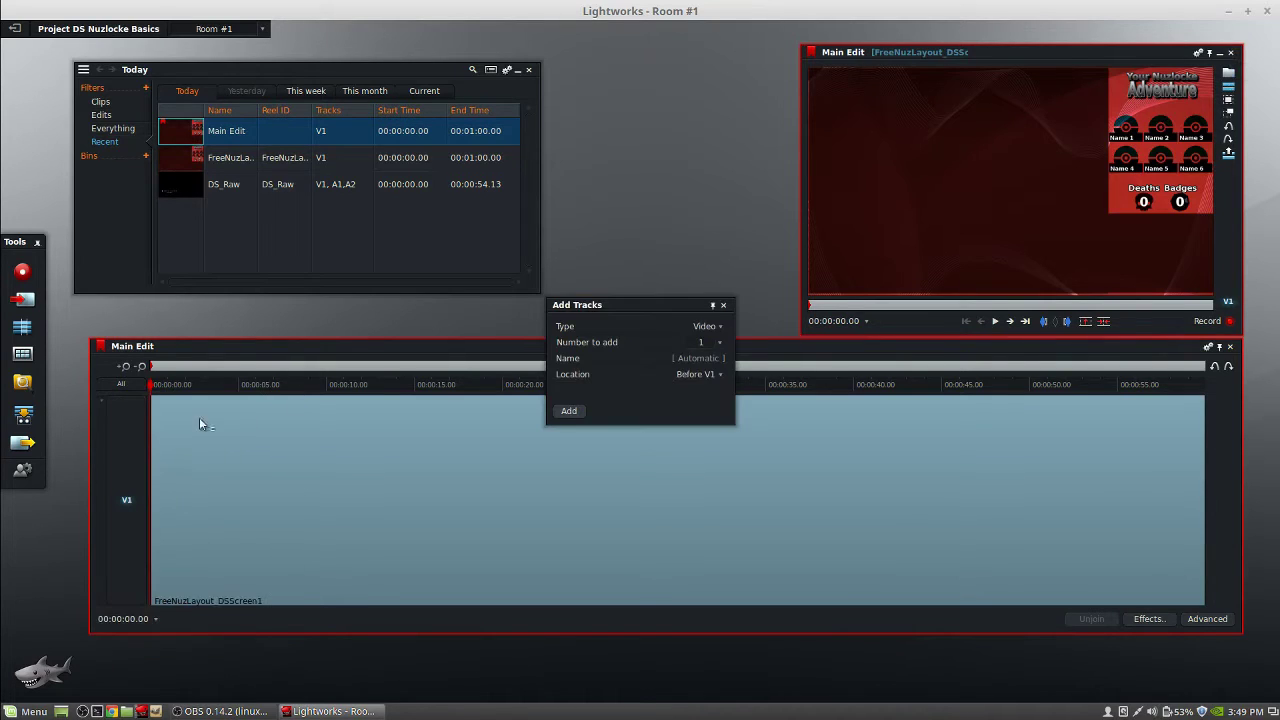
pyautogui.click(708, 327)
pyautogui.click(703, 356)
pyautogui.click(714, 343)
pyautogui.click(706, 366)
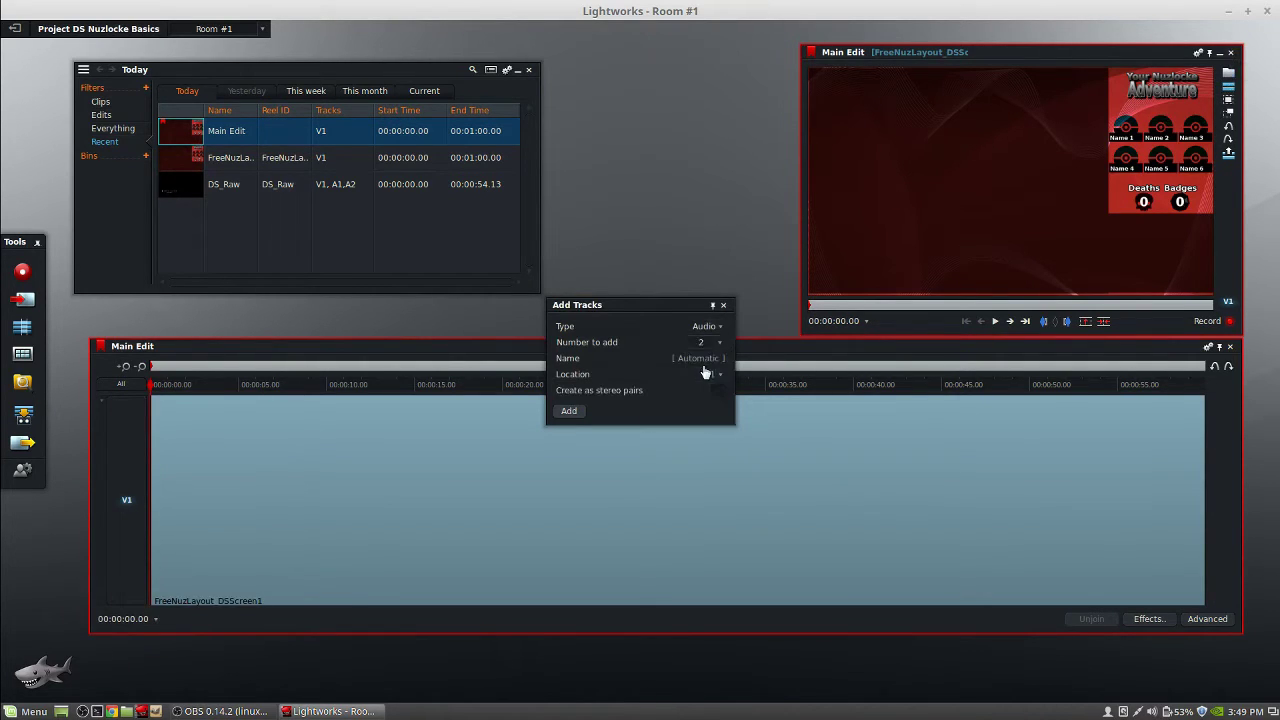
pyautogui.rightClick(100, 418)
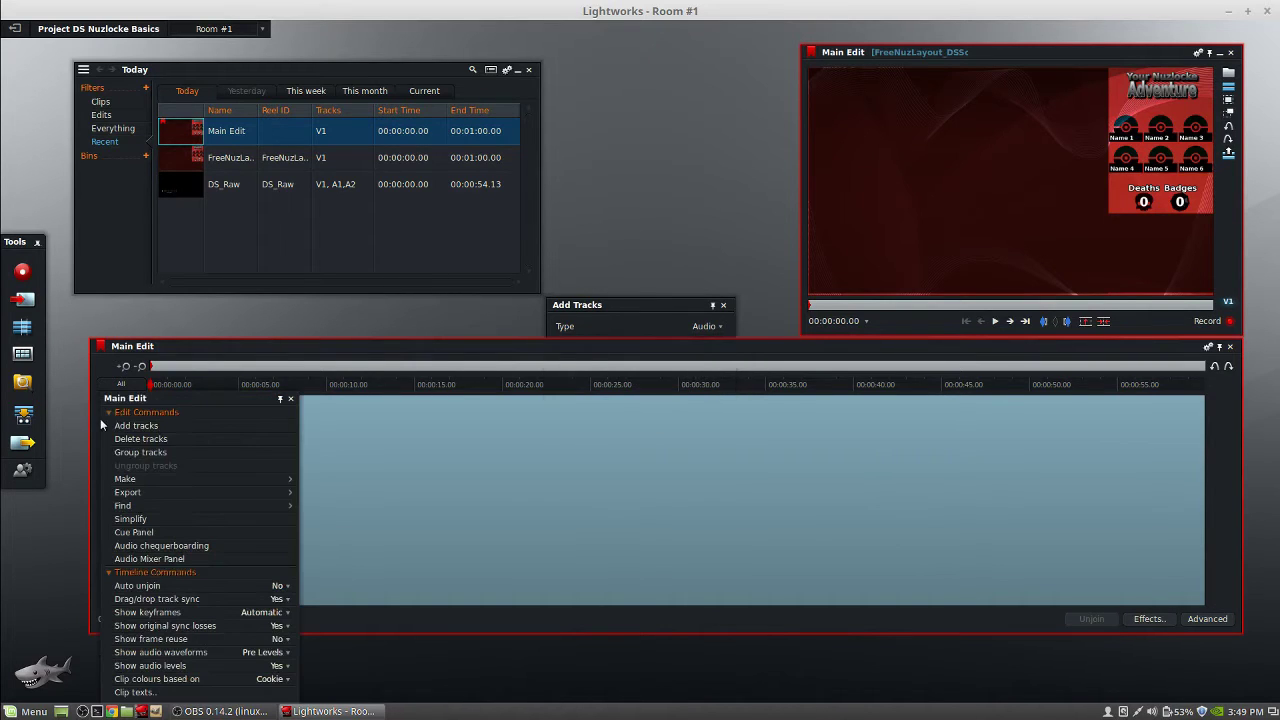
pyautogui.click(136, 426)
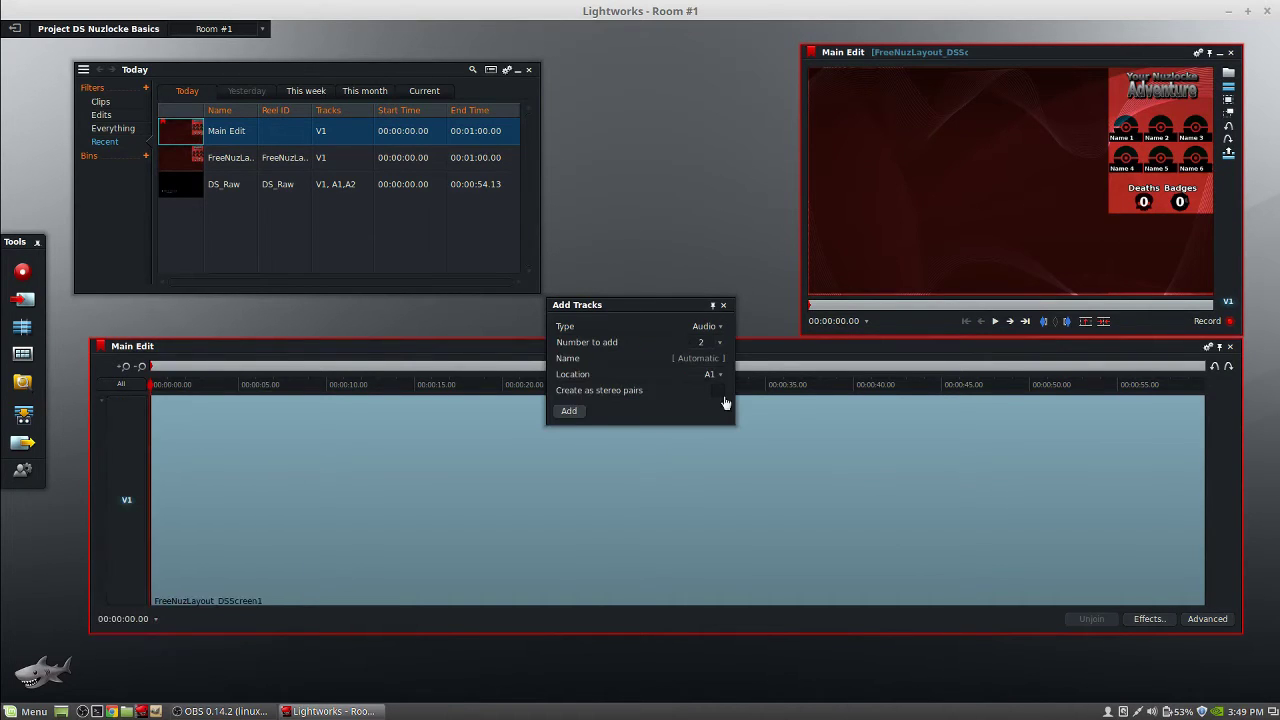
pyautogui.click(568, 411)
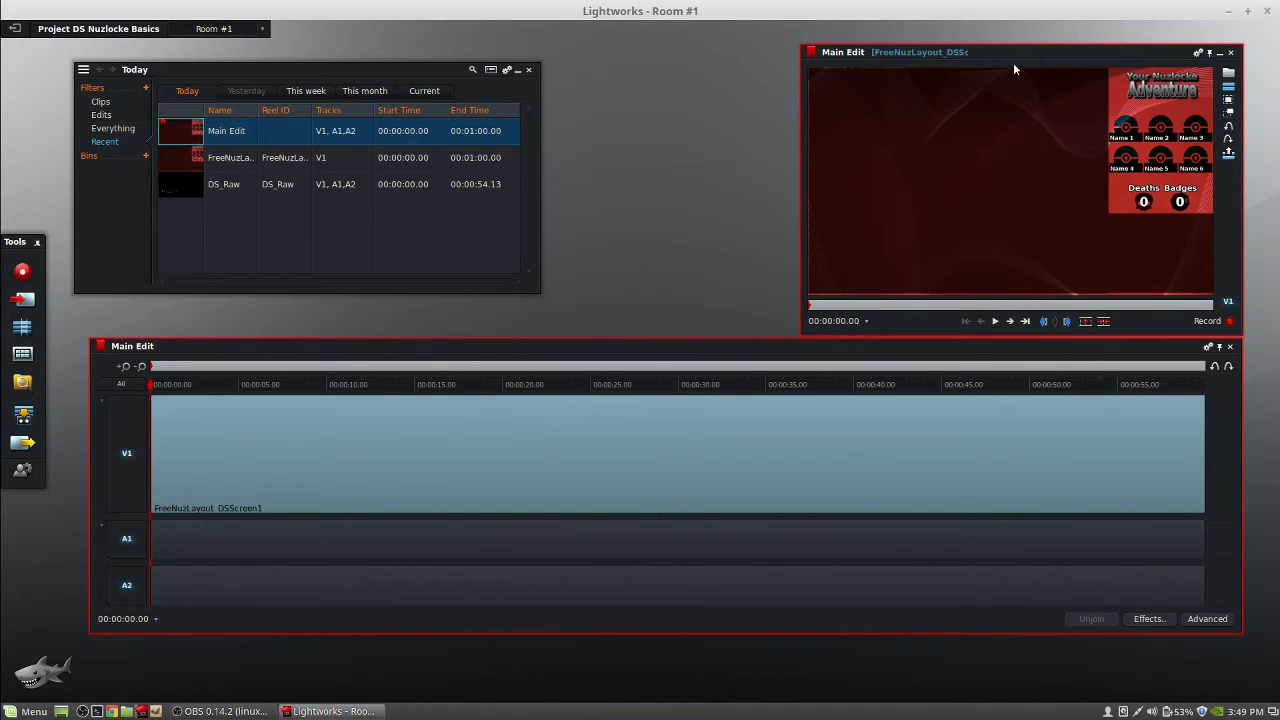
pyautogui.click(994, 322)
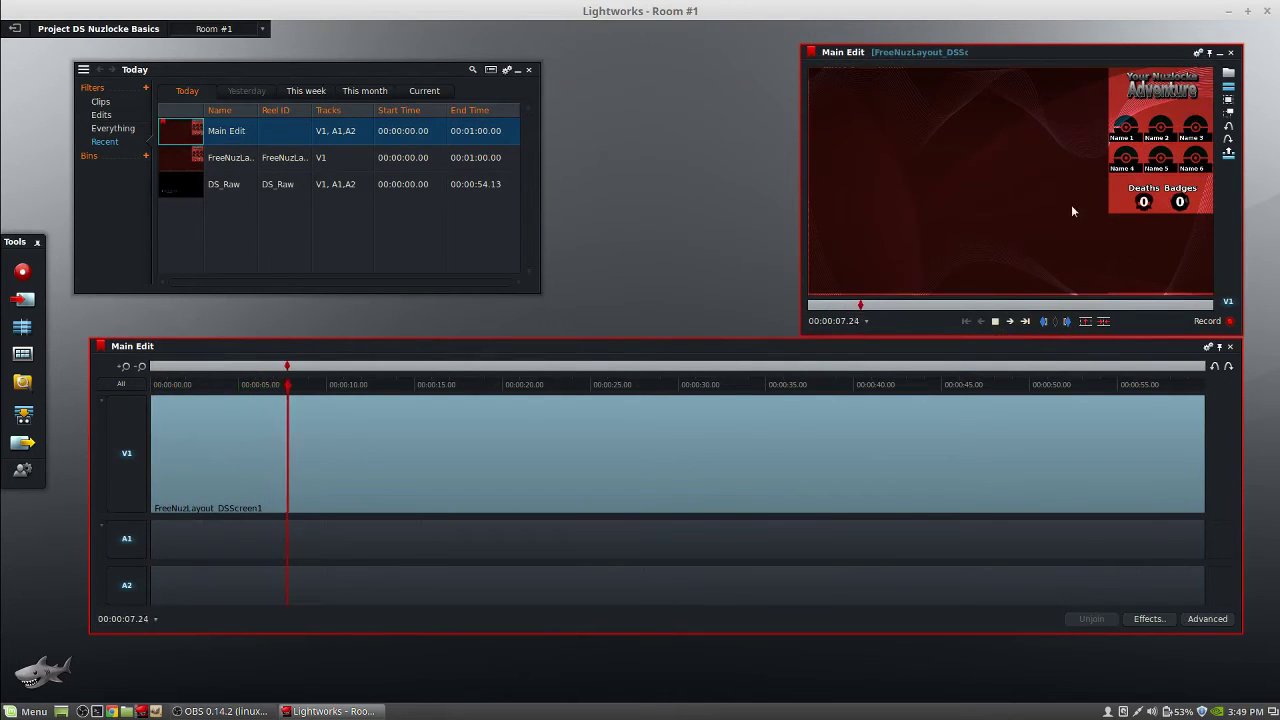
pyautogui.click(993, 321)
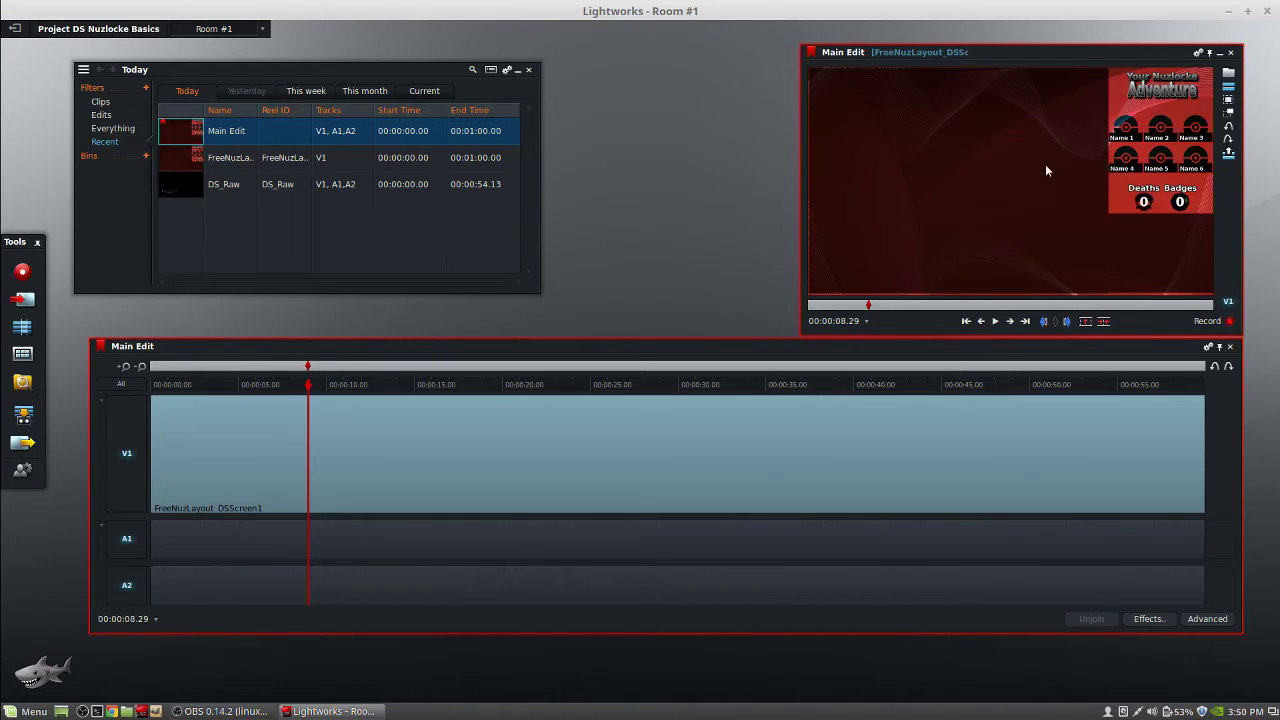
pyautogui.click(152, 385)
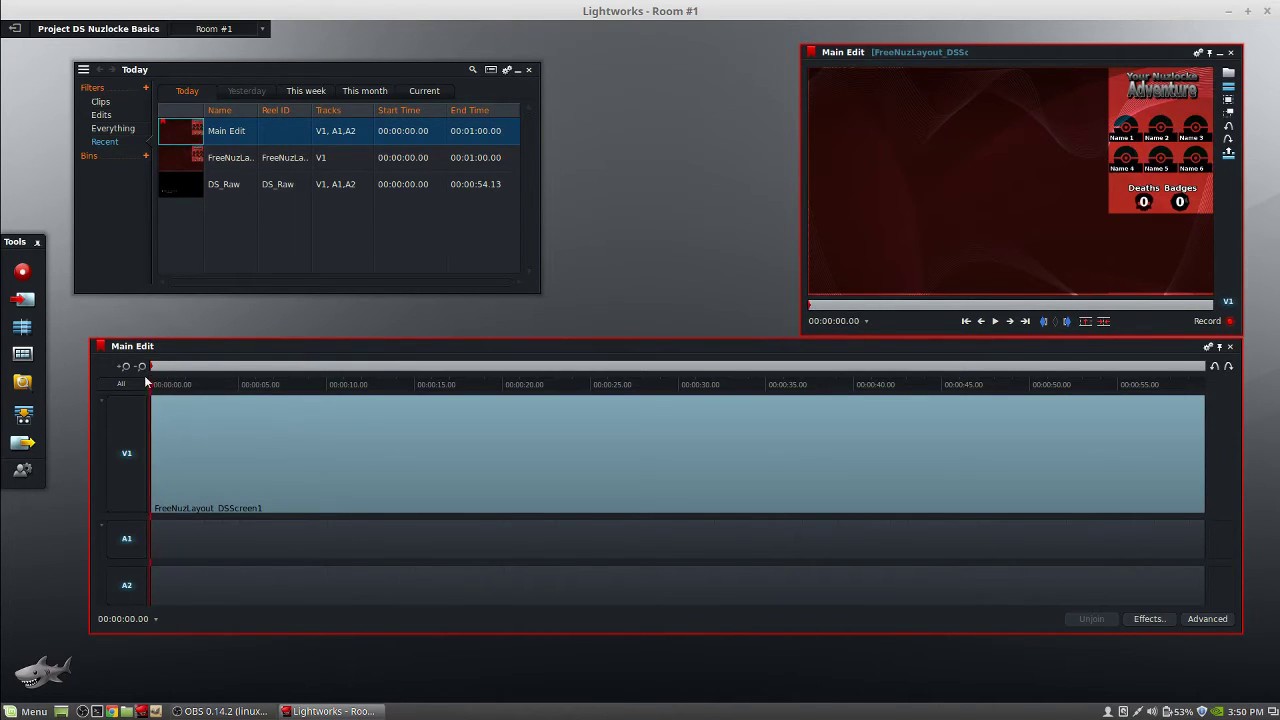
# Add 2 video tracks and settle the FreeNuzLayout clip on V3
pyautogui.rightClick(100, 440)
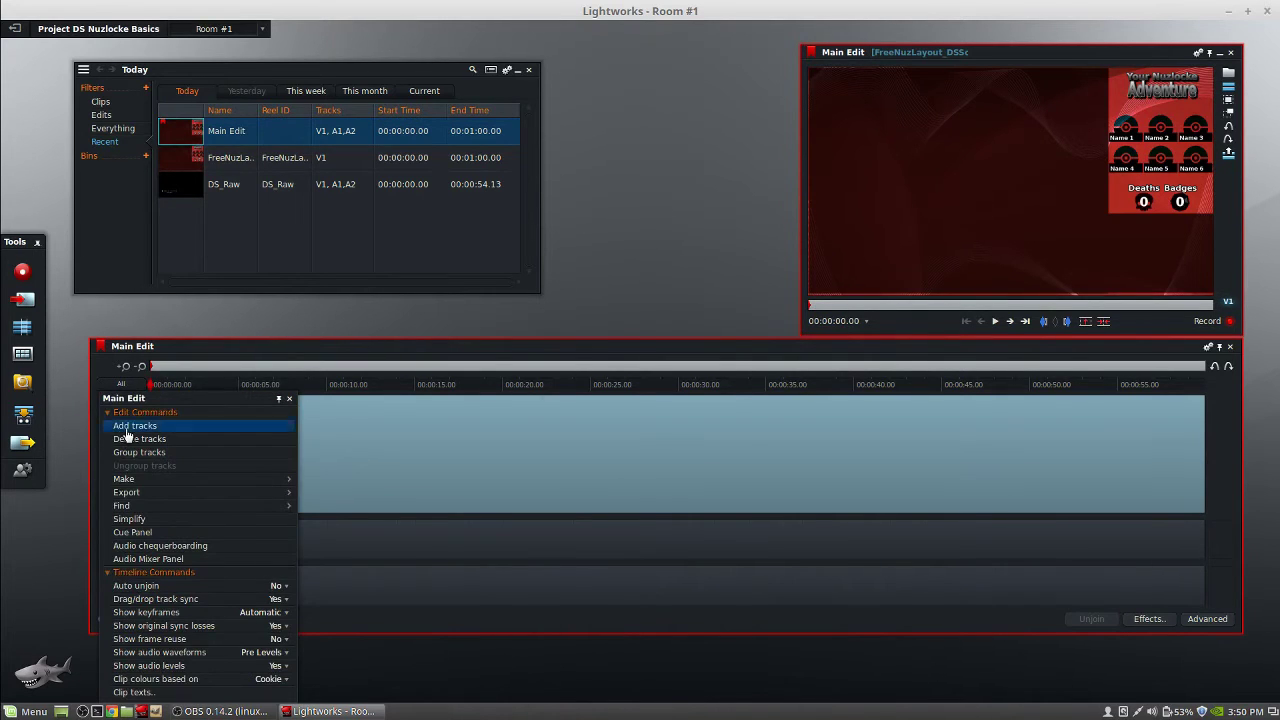
pyautogui.click(127, 426)
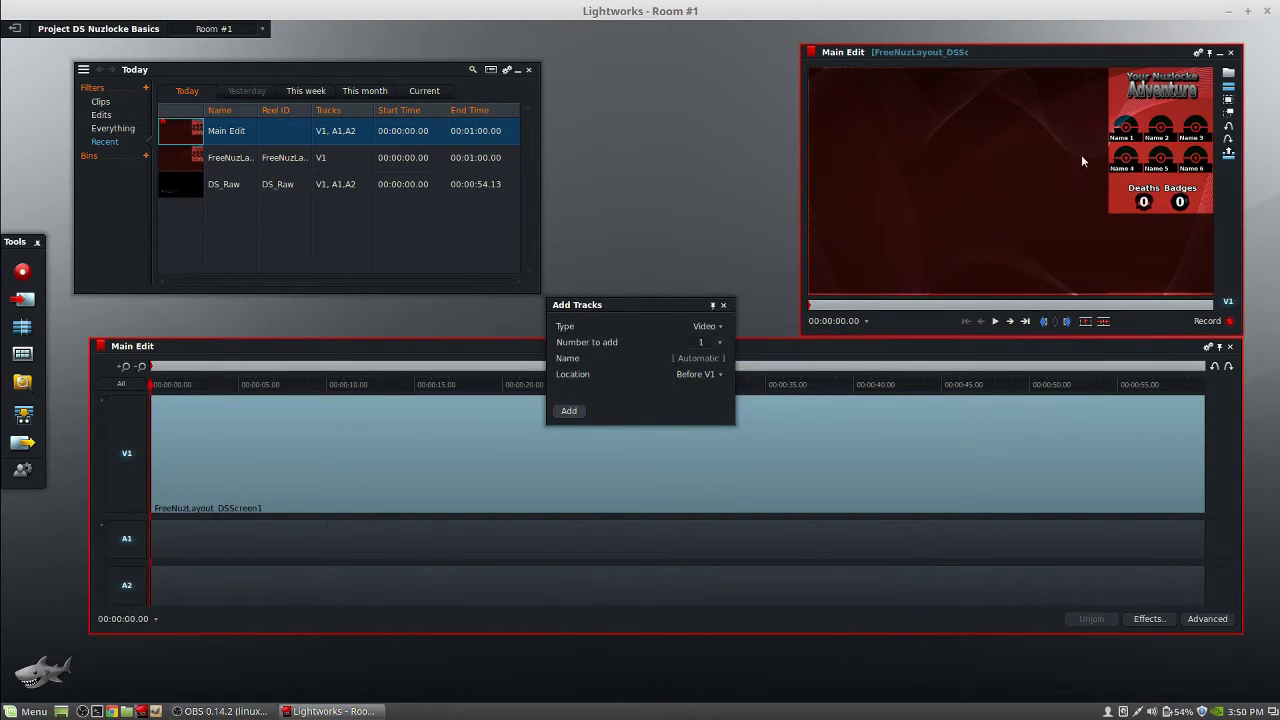
pyautogui.click(719, 342)
pyautogui.click(708, 371)
pyautogui.click(568, 411)
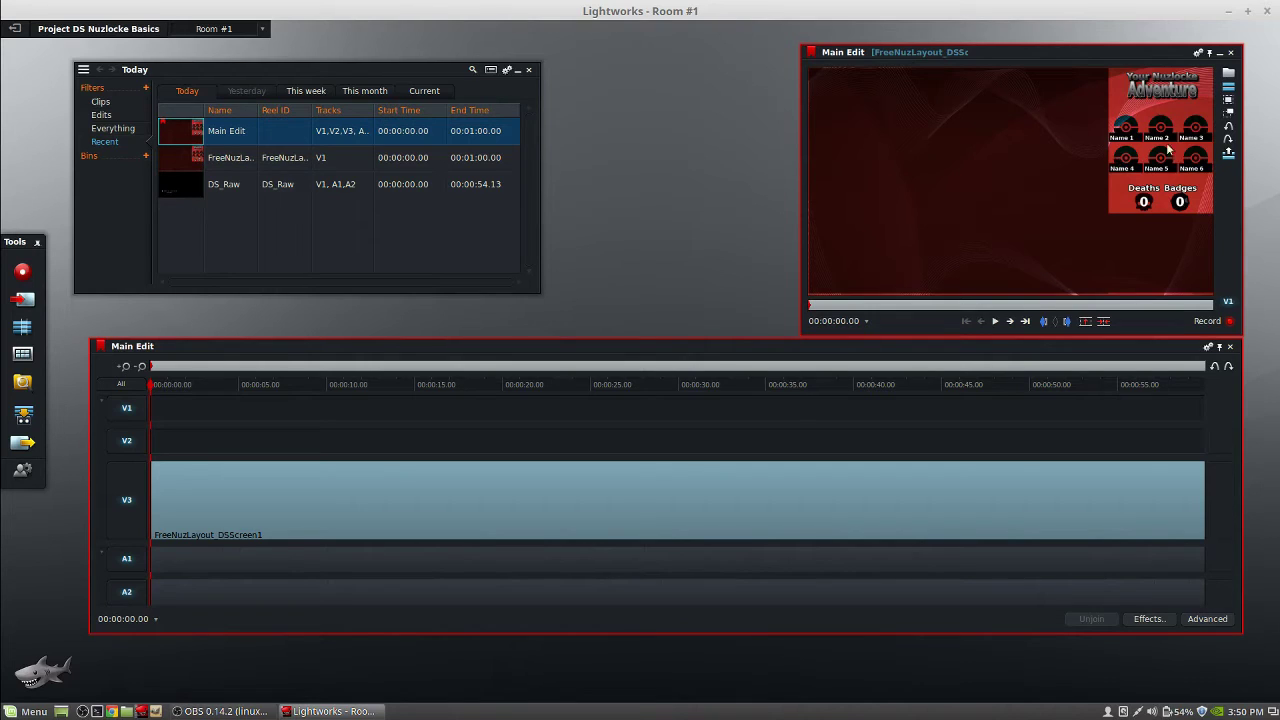
pyautogui.moveTo(597, 476); pyautogui.dragTo(608, 405)
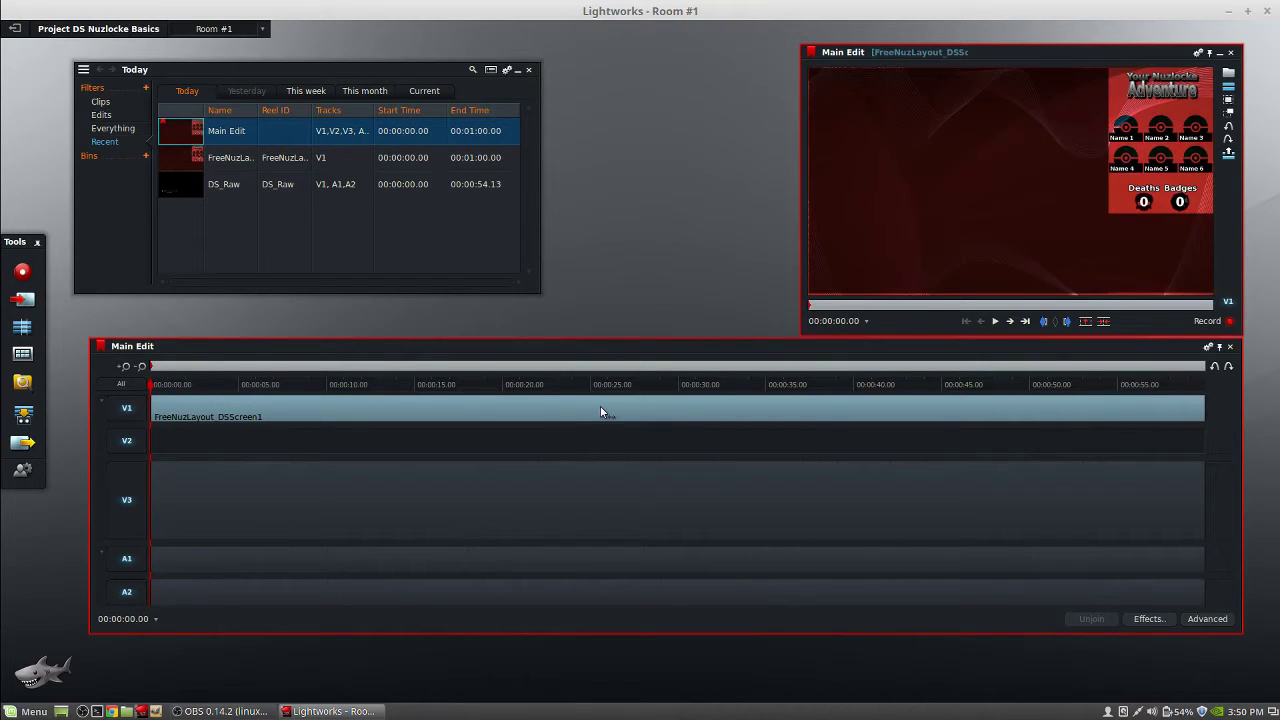
pyautogui.moveTo(602, 411); pyautogui.dragTo(608, 491)
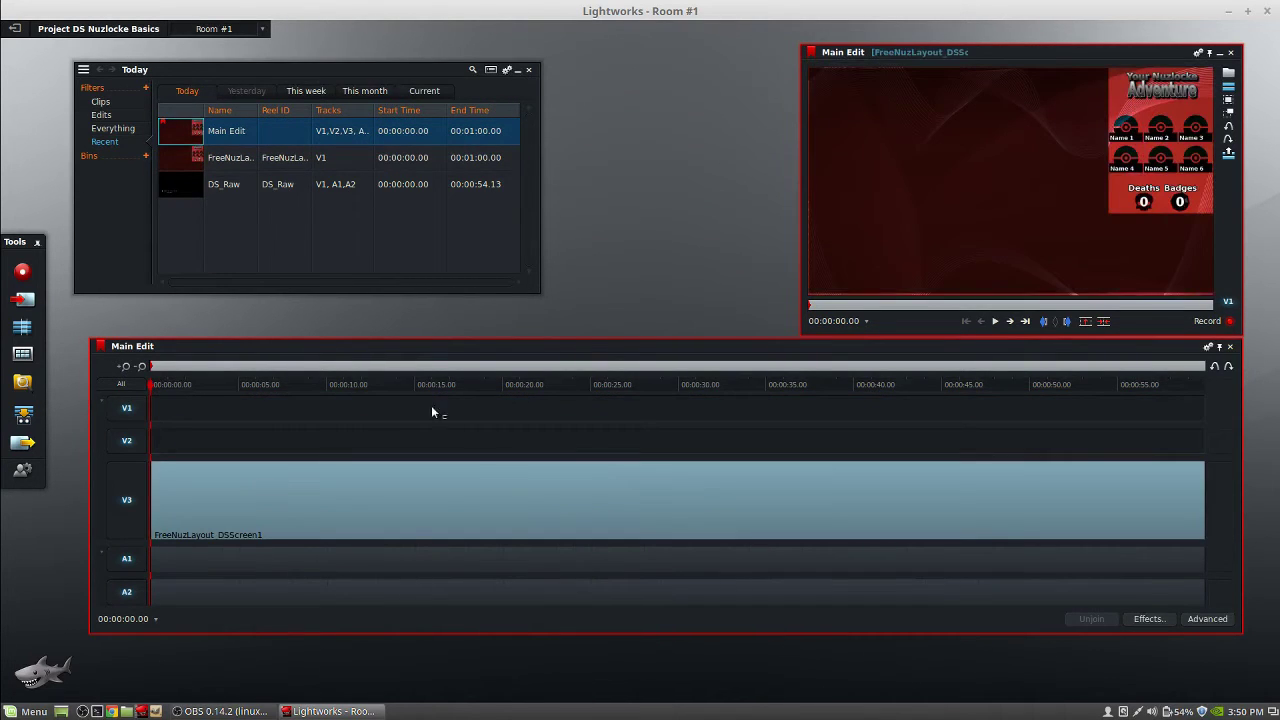
# Play DS_Raw's Game Freak intro in its own viewer, then rewind to the start
pyautogui.click(182, 190)
pyautogui.click(182, 190)
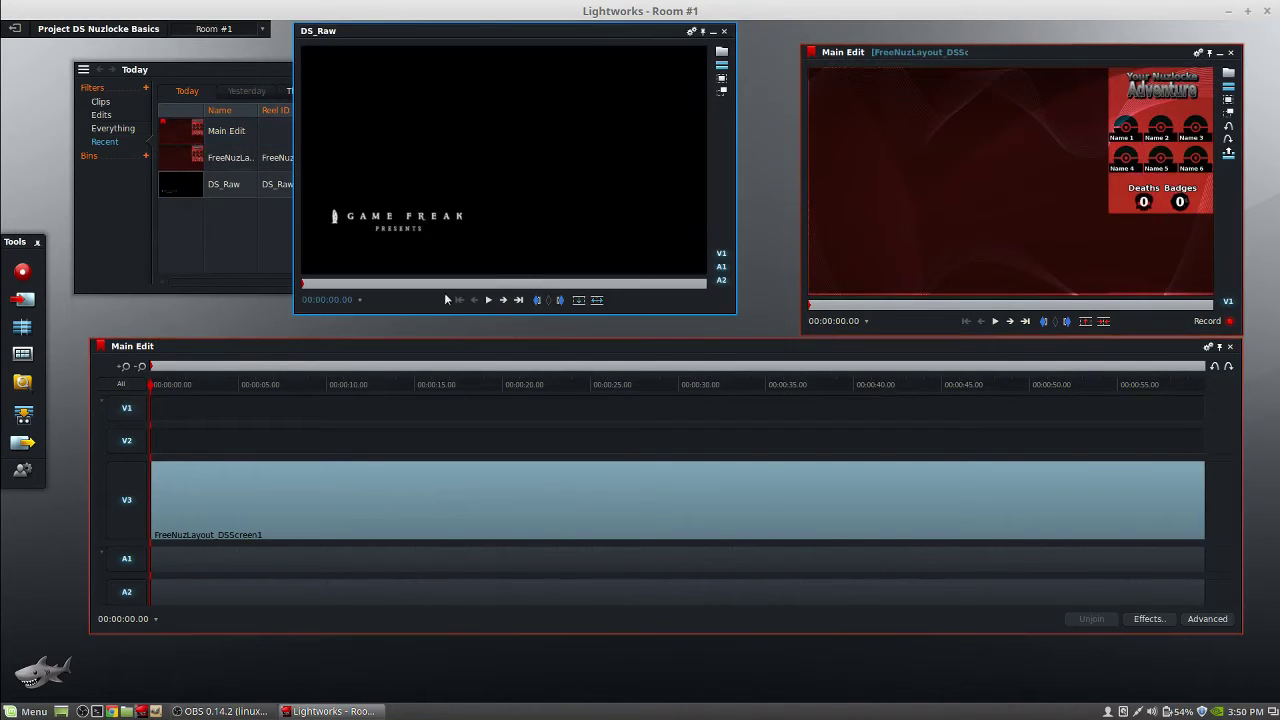
pyautogui.click(487, 303)
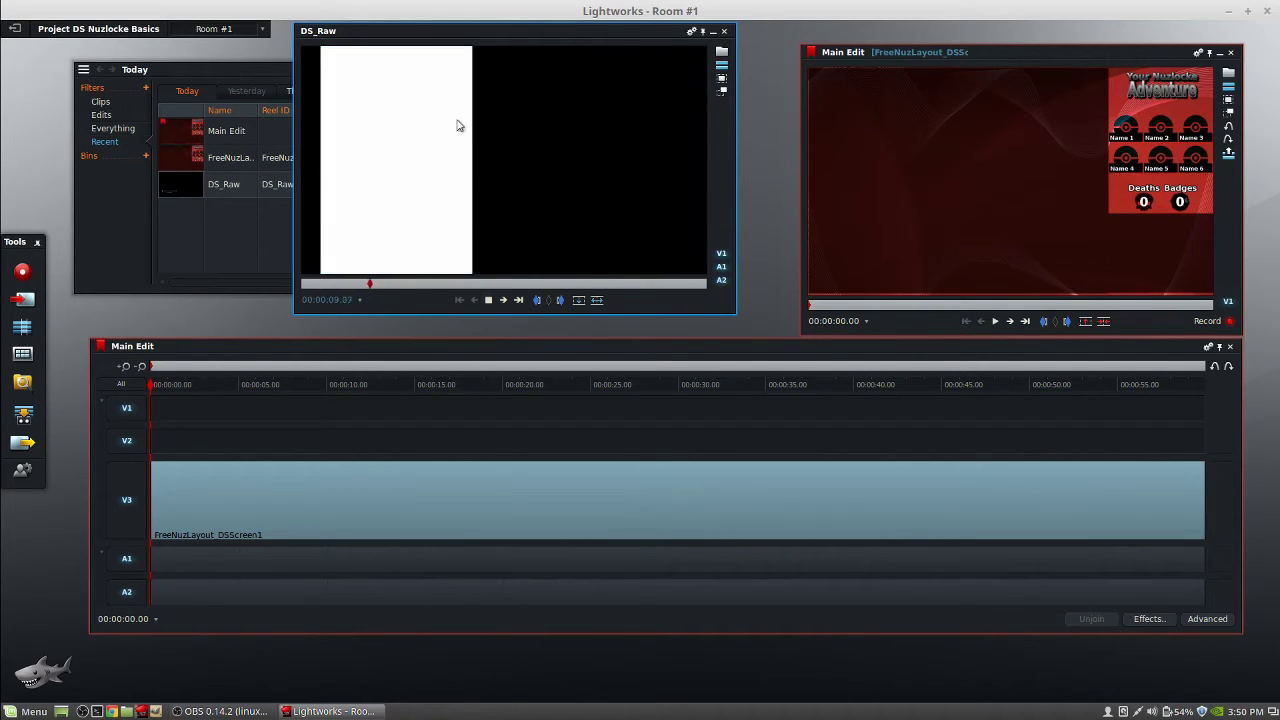
pyautogui.click(488, 300)
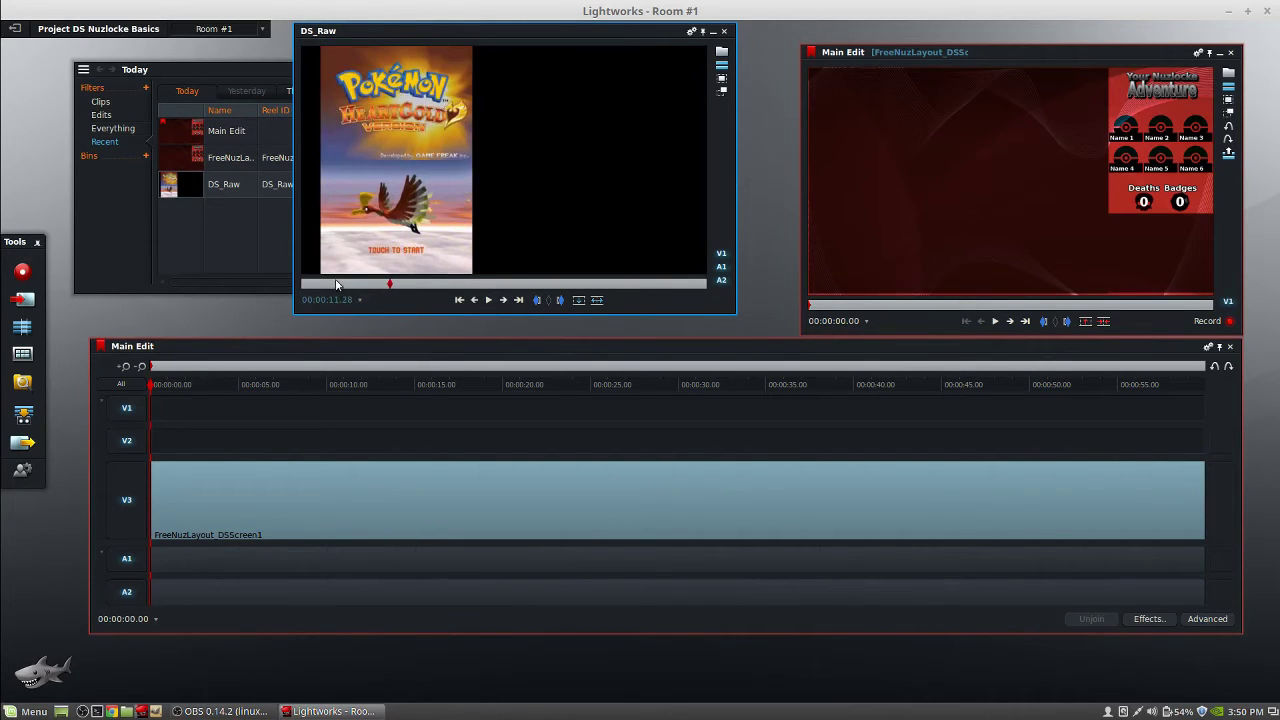
pyautogui.moveTo(344, 284); pyautogui.dragTo(291, 275)
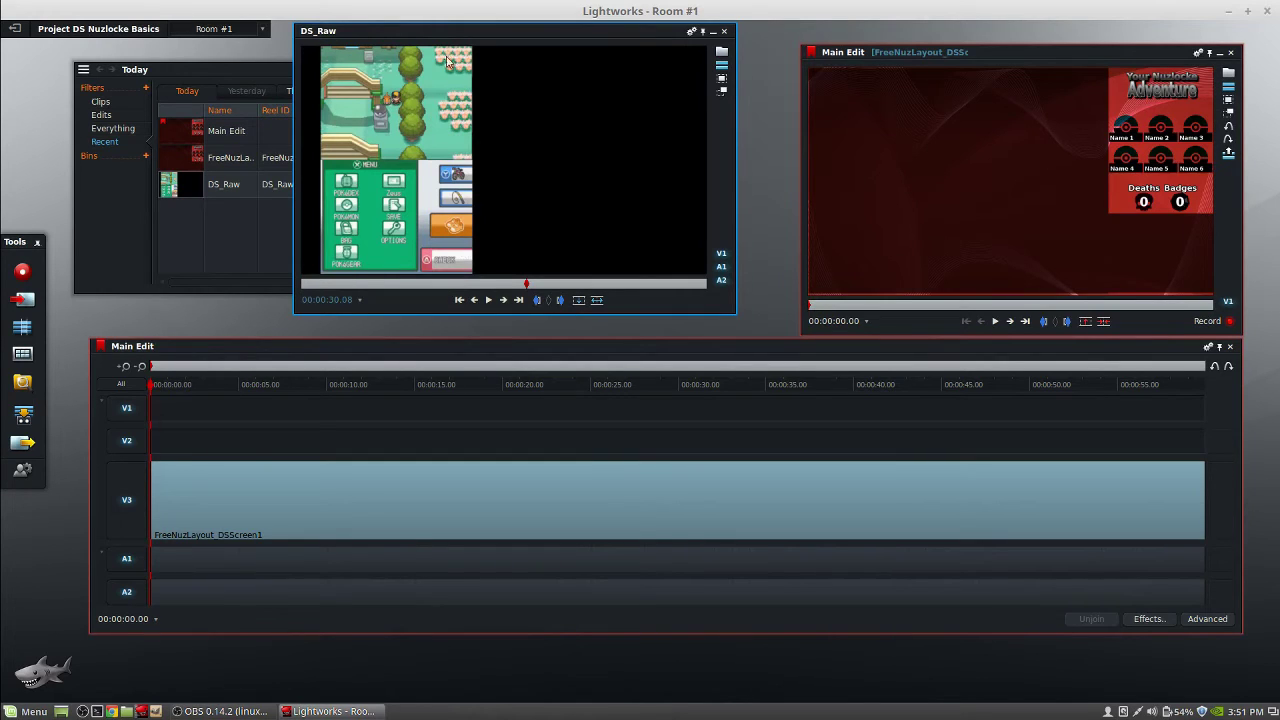
pyautogui.click(312, 286)
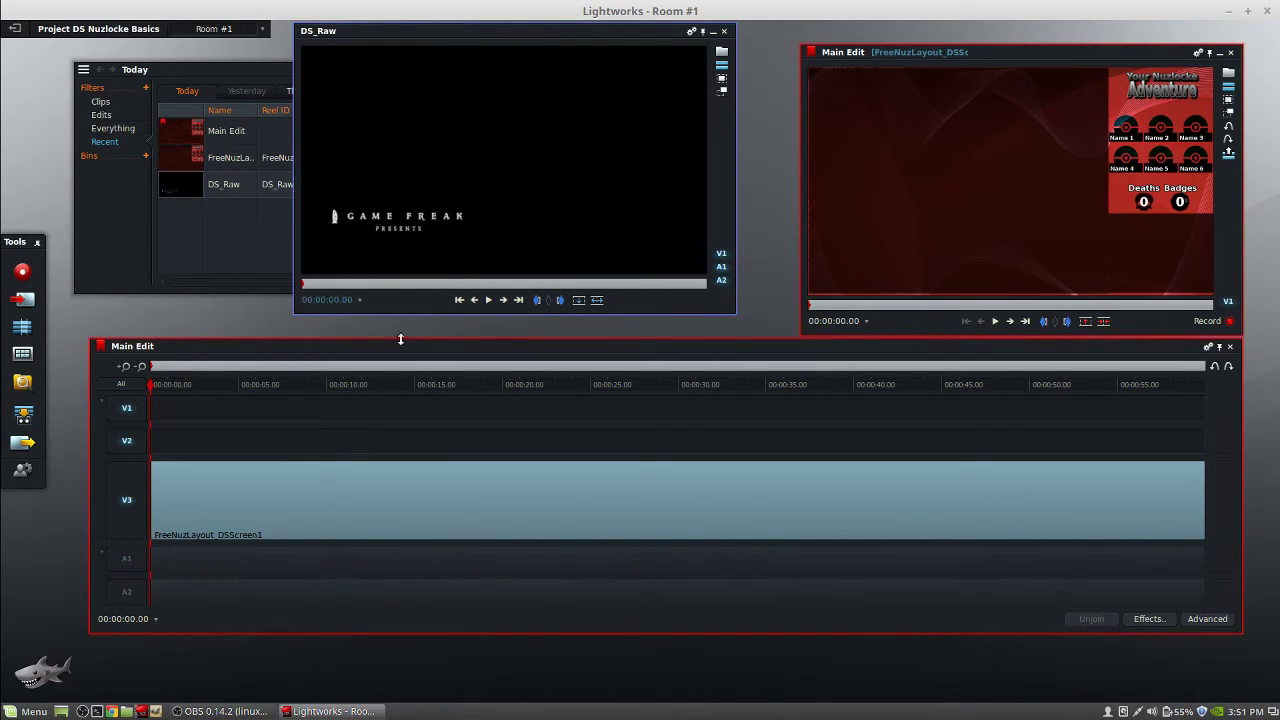
# Place DS_Raw on V1 of Main Edit, then play and scrub the timeline to check
pyautogui.click(578, 301)
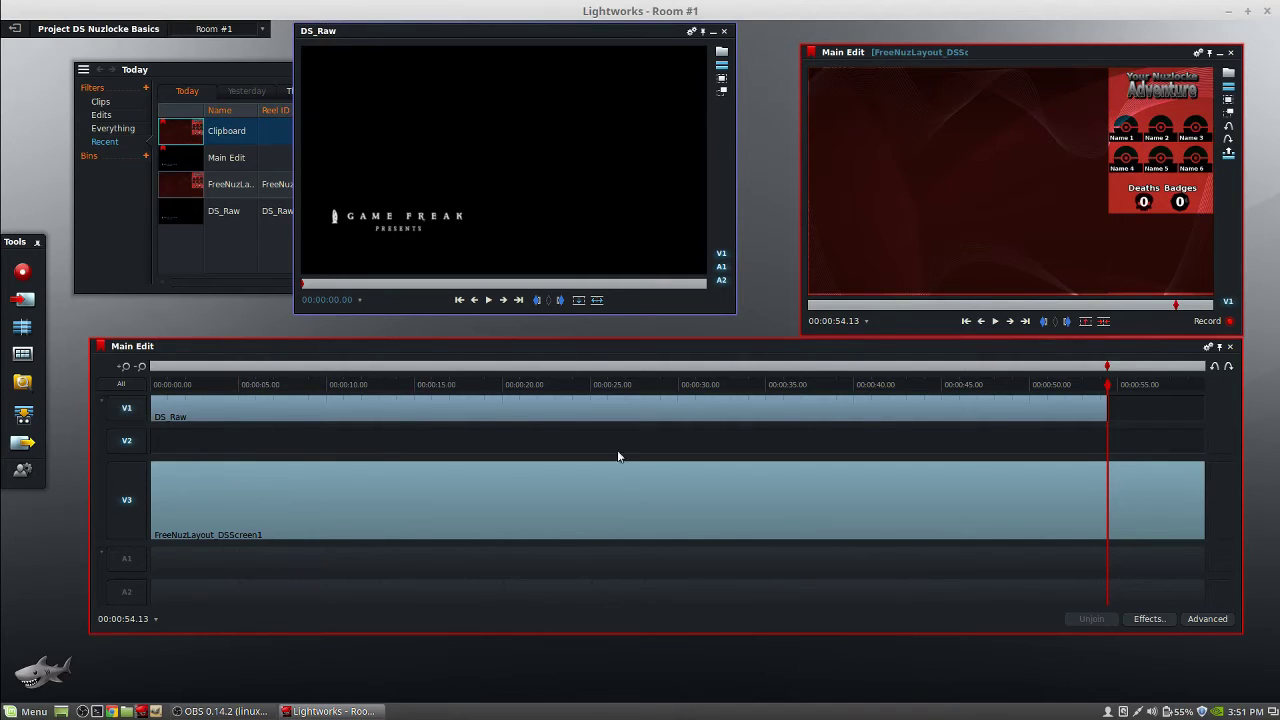
pyautogui.click(344, 386)
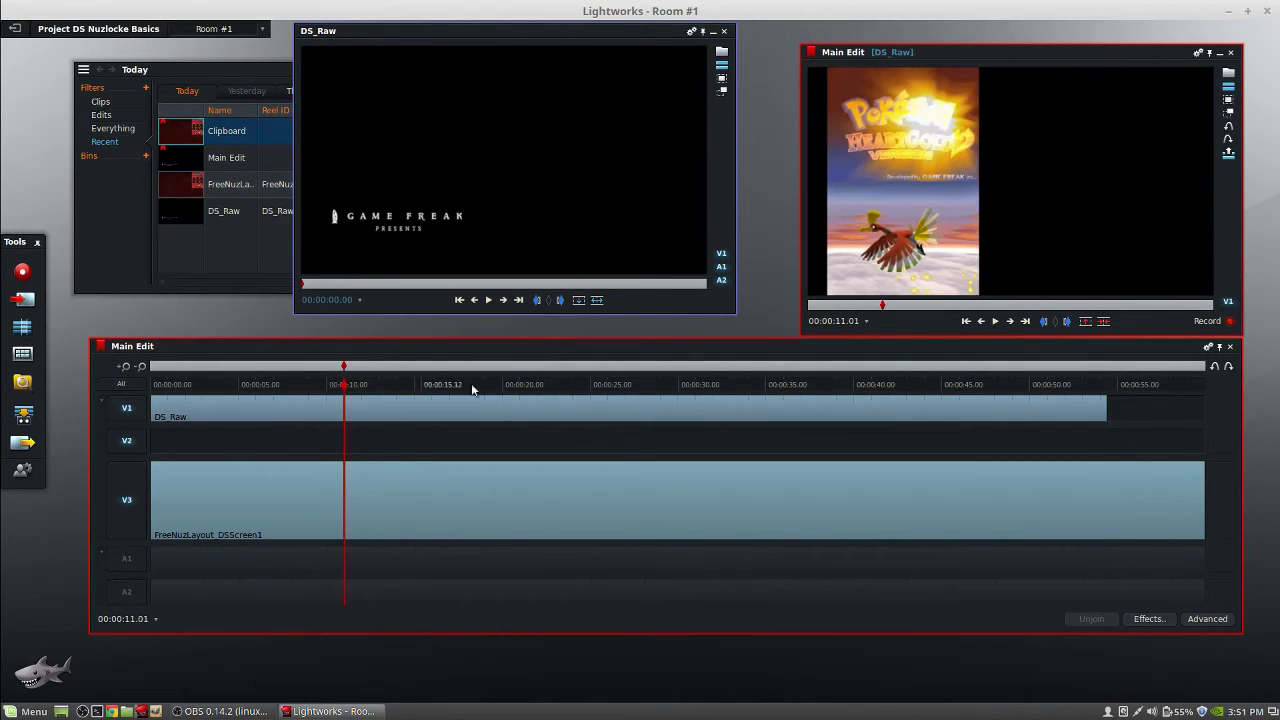
pyautogui.click(996, 320)
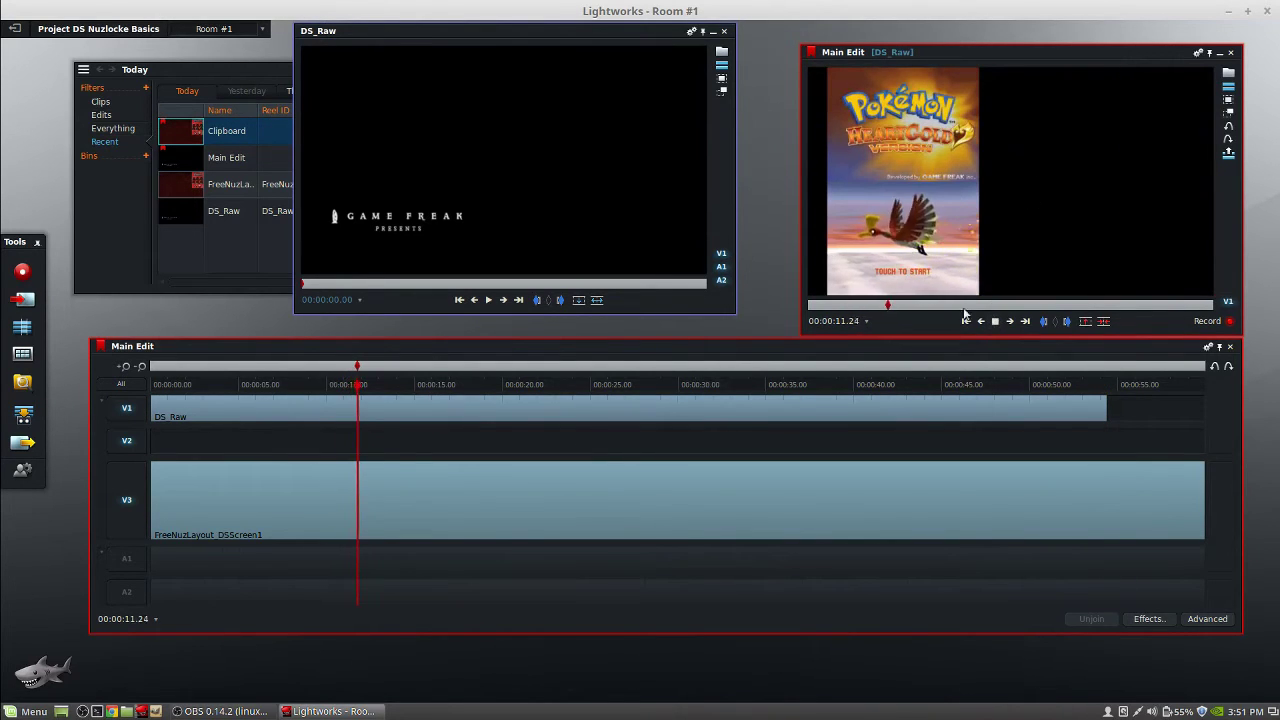
pyautogui.click(995, 321)
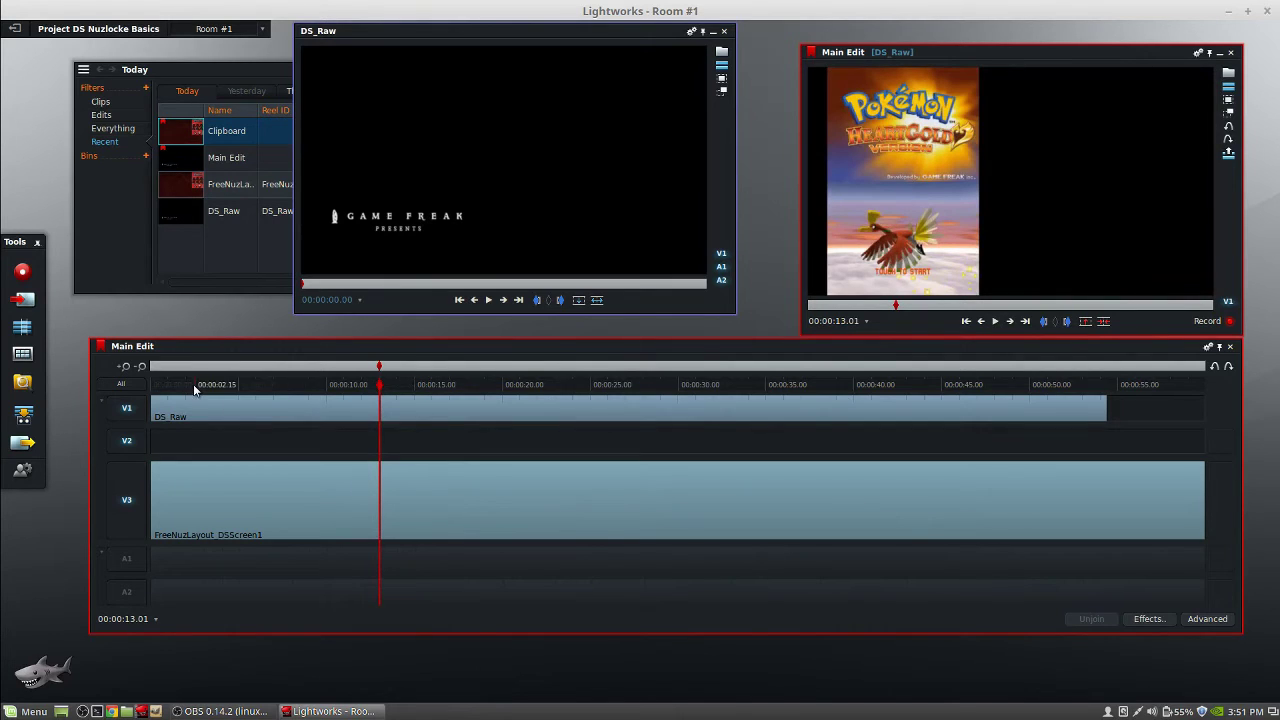
pyautogui.moveTo(194, 382); pyautogui.dragTo(140, 384)
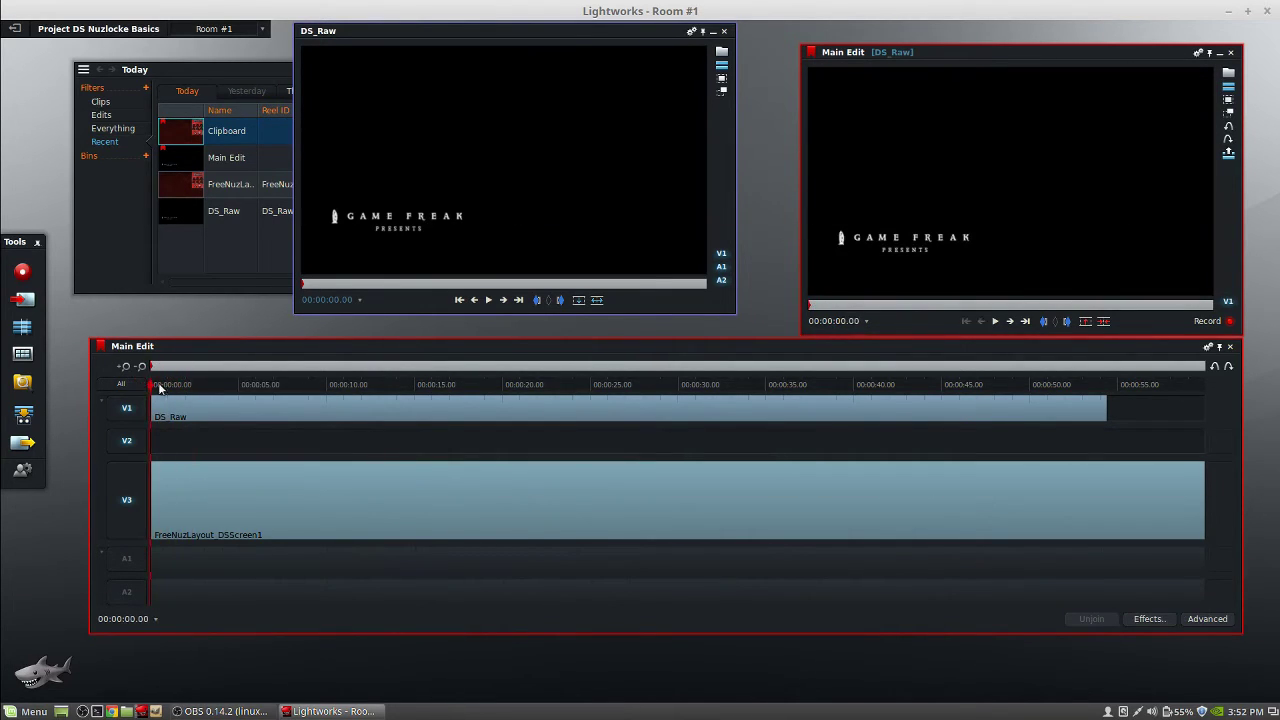
pyautogui.moveTo(271, 385); pyautogui.dragTo(352, 386)
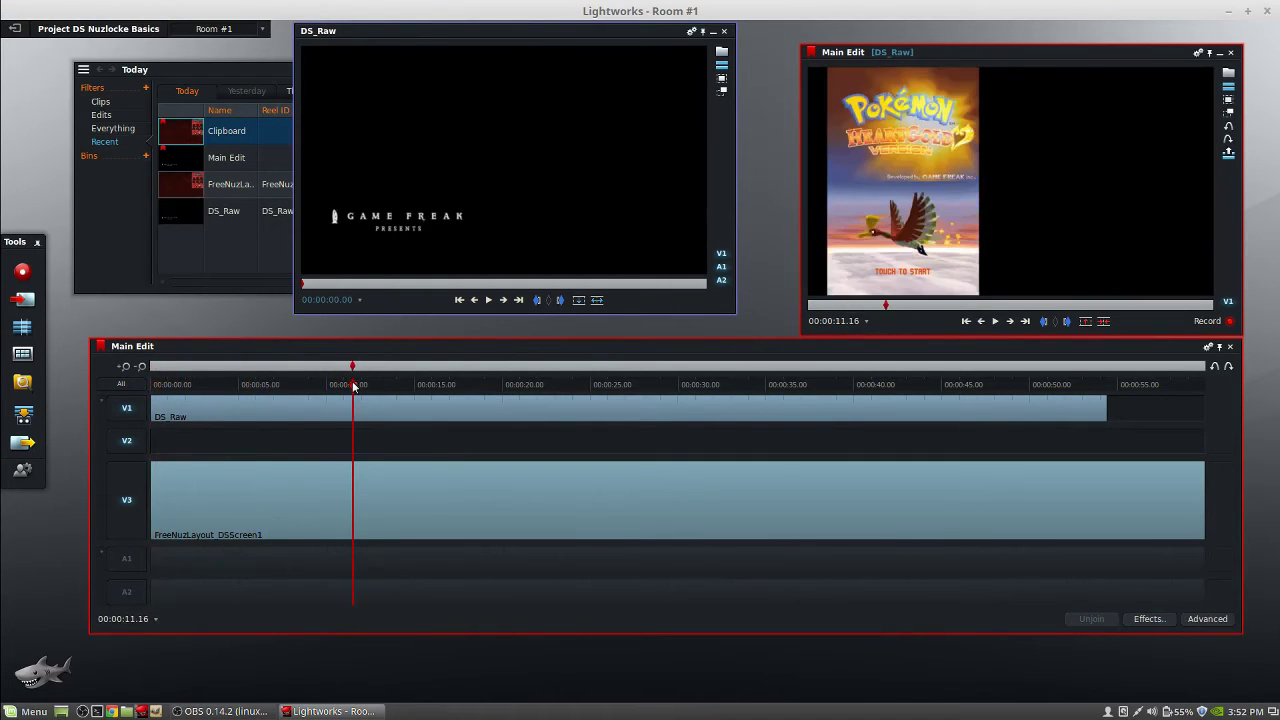
pyautogui.click(966, 321)
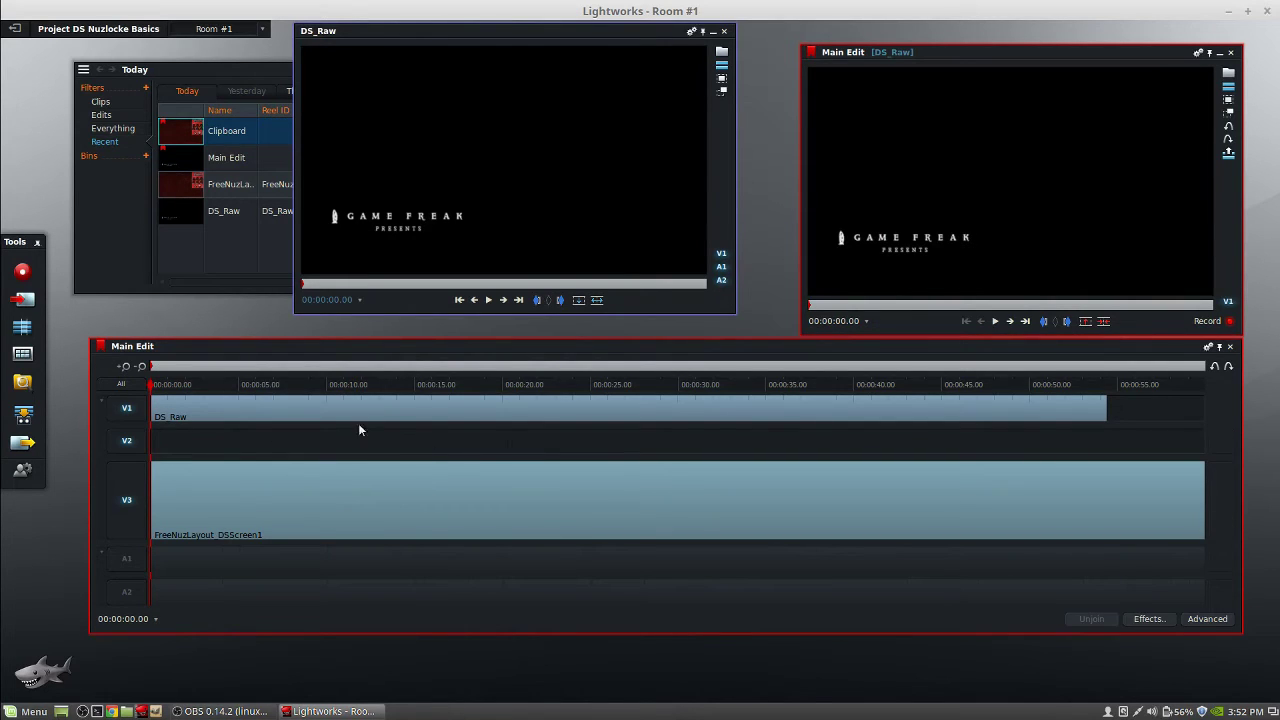
# Put a second copy of DS_Raw onto track V2 and close its viewer
pyautogui.click(127, 408)
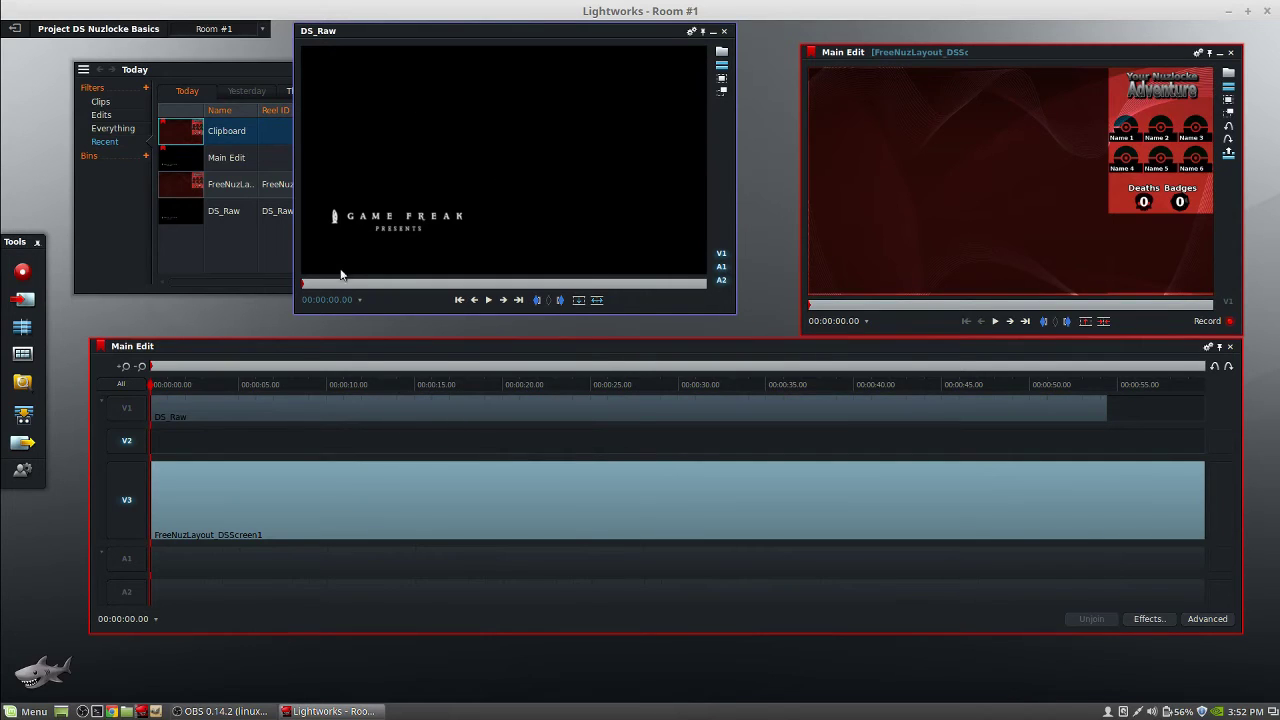
pyautogui.click(579, 300)
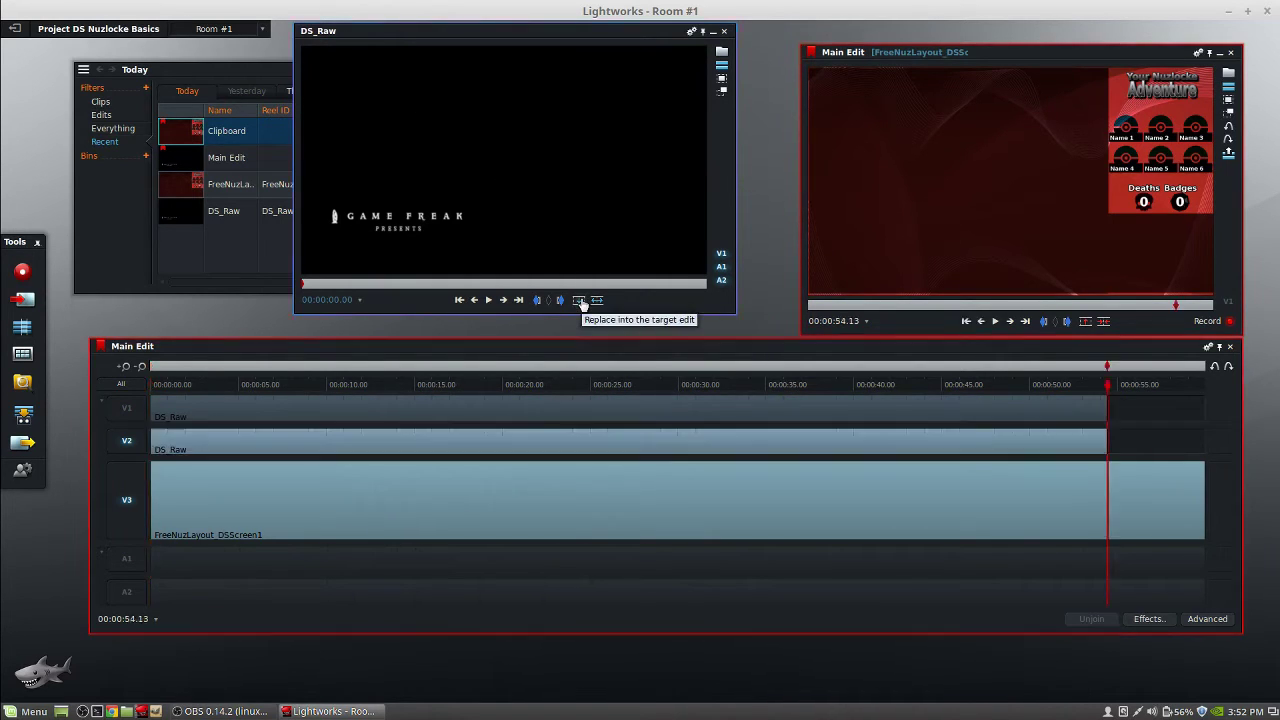
pyautogui.click(724, 31)
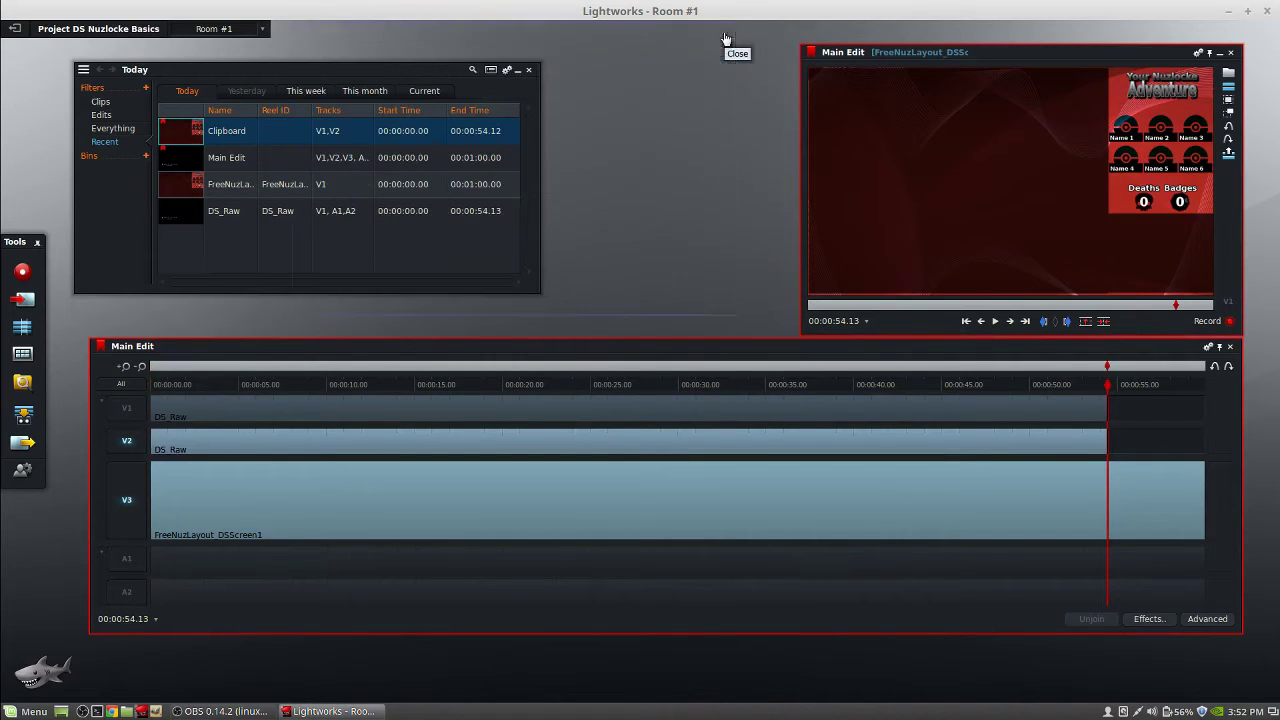
# At about 8 seconds, hide V1 and V2 to view the layout alone, then restore them
pyautogui.click(294, 385)
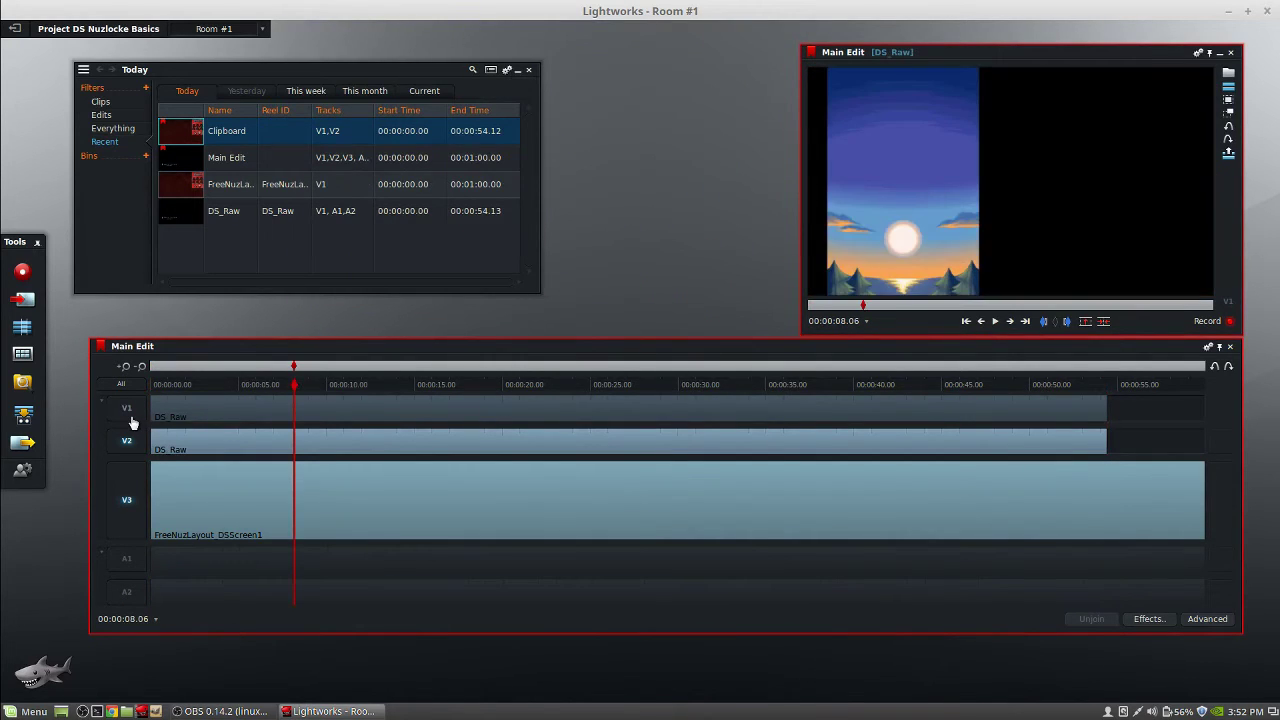
pyautogui.click(127, 408)
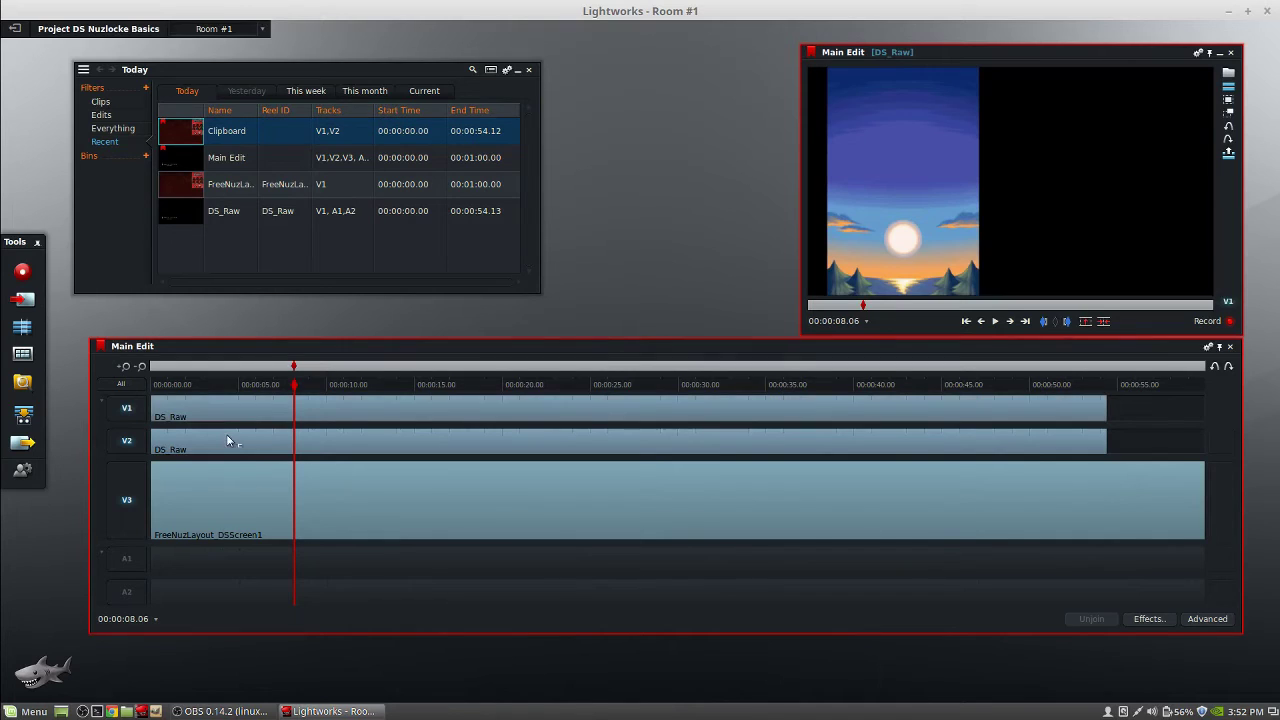
pyautogui.click(127, 408)
pyautogui.click(127, 441)
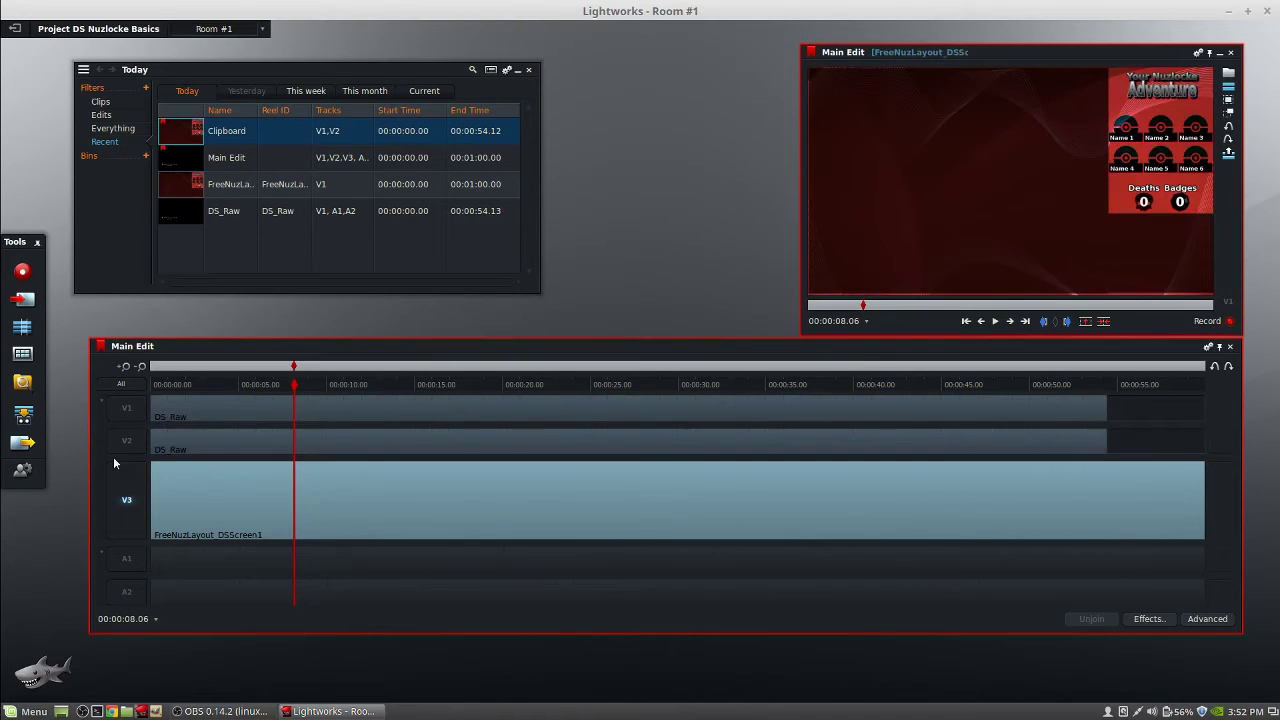
pyautogui.click(127, 441)
pyautogui.click(128, 408)
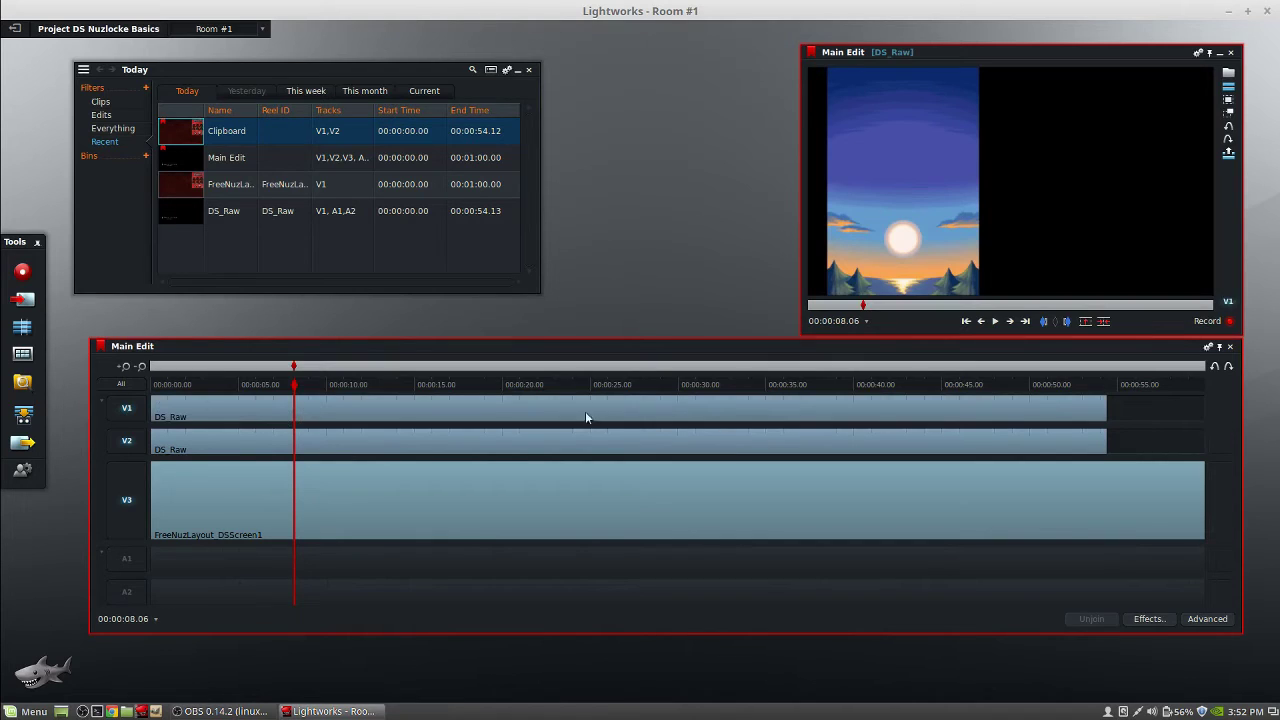
# Show the DVEs effect category in the V1 clip's Add submenu
pyautogui.rightClick(280, 406)
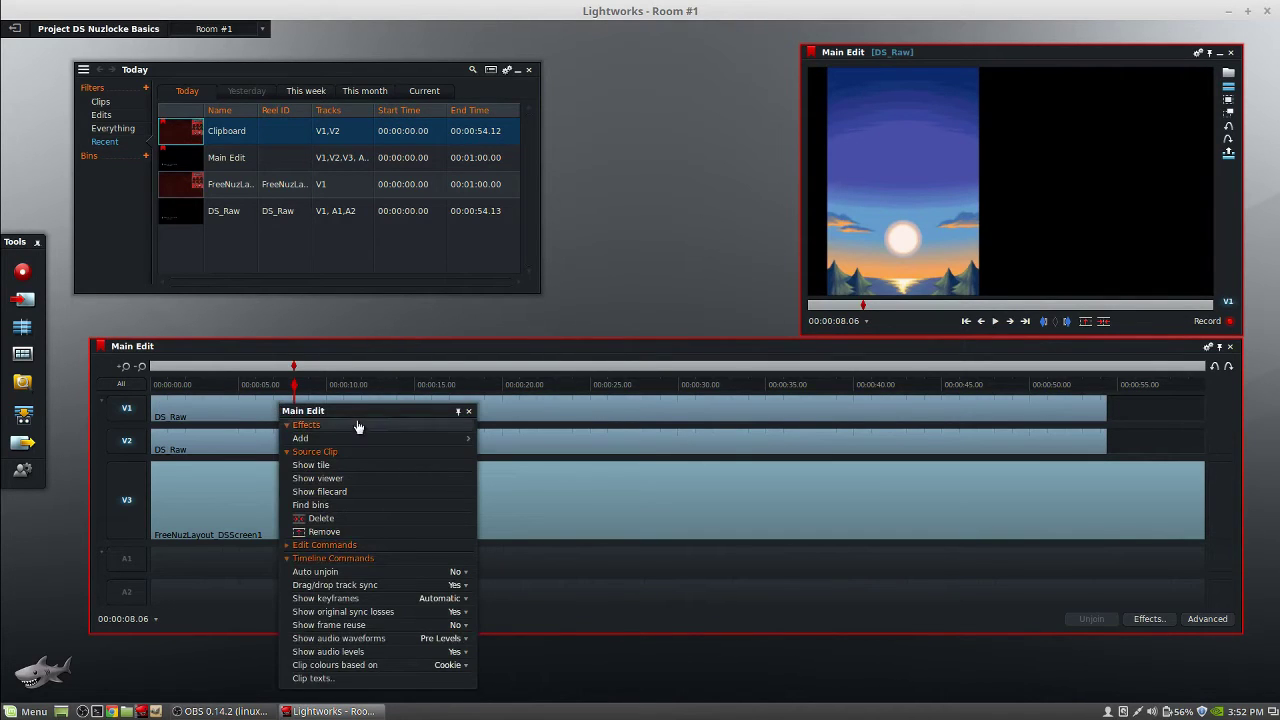
pyautogui.moveTo(354, 443)
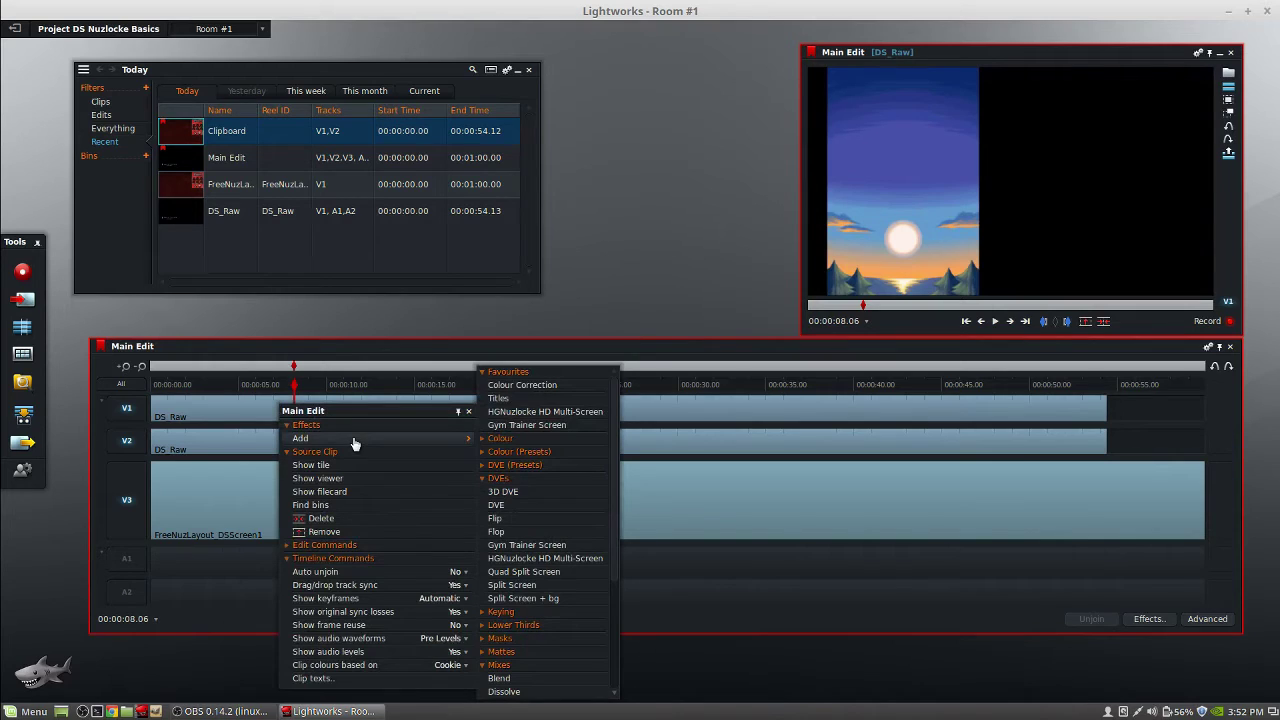
pyautogui.click(494, 480)
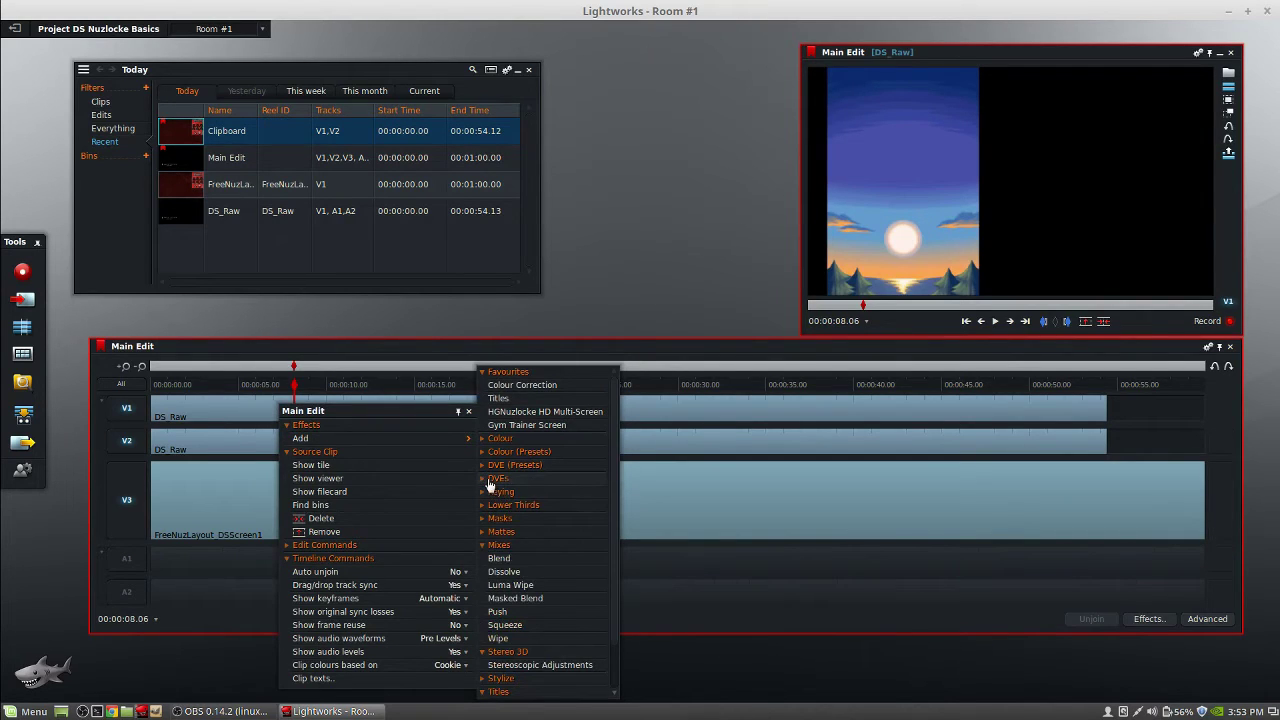
pyautogui.click(495, 479)
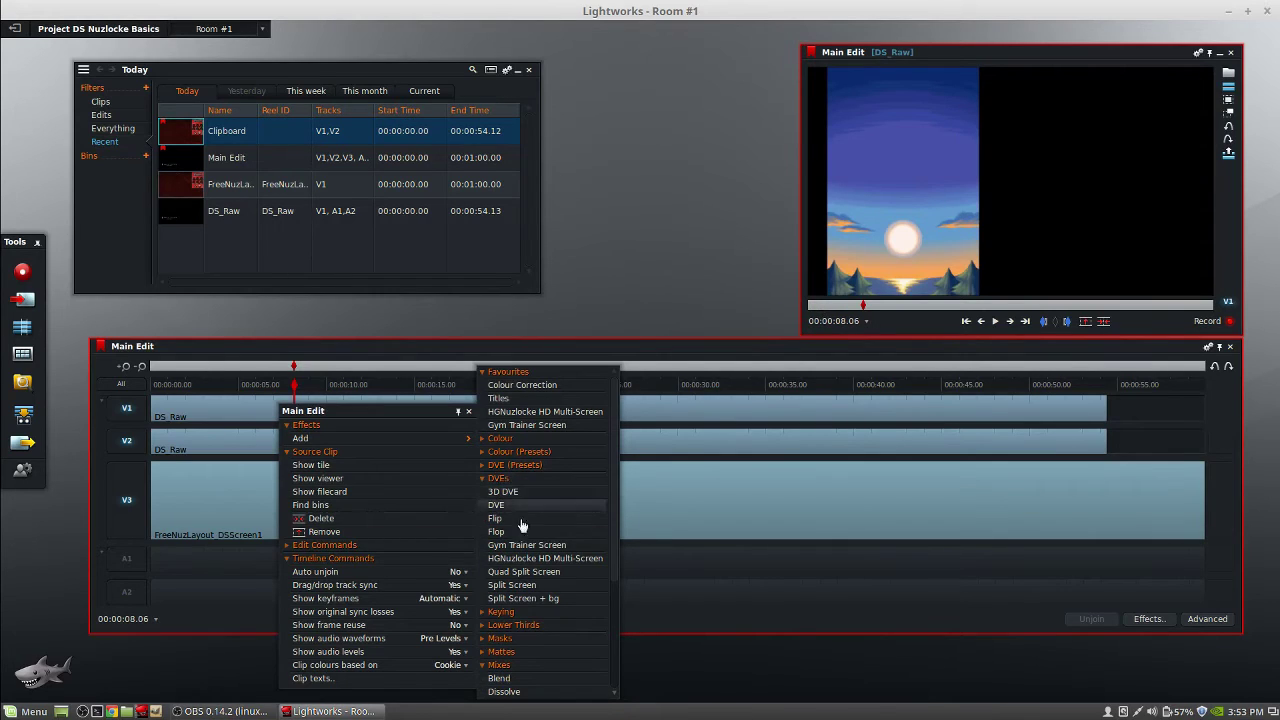
# Apply the DVEs Split Screen effect and move its settings panel aside
pyautogui.click(527, 589)
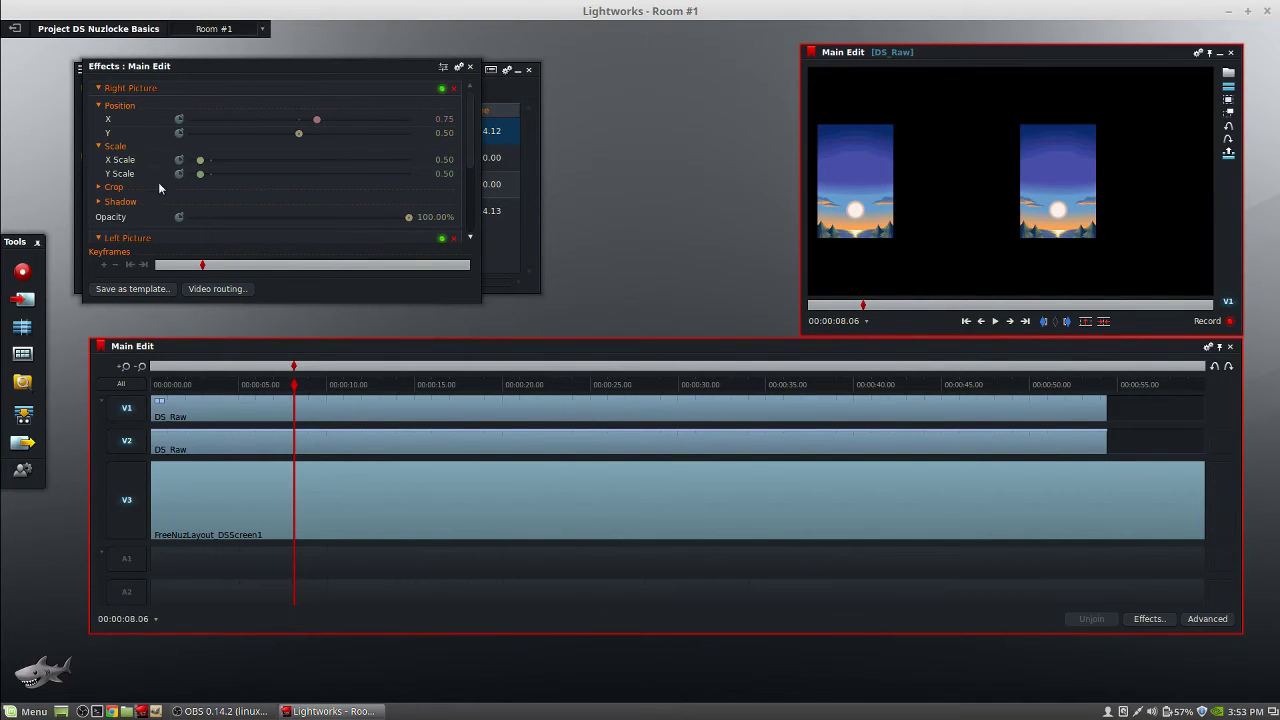
pyautogui.moveTo(266, 68); pyautogui.dragTo(416, 66)
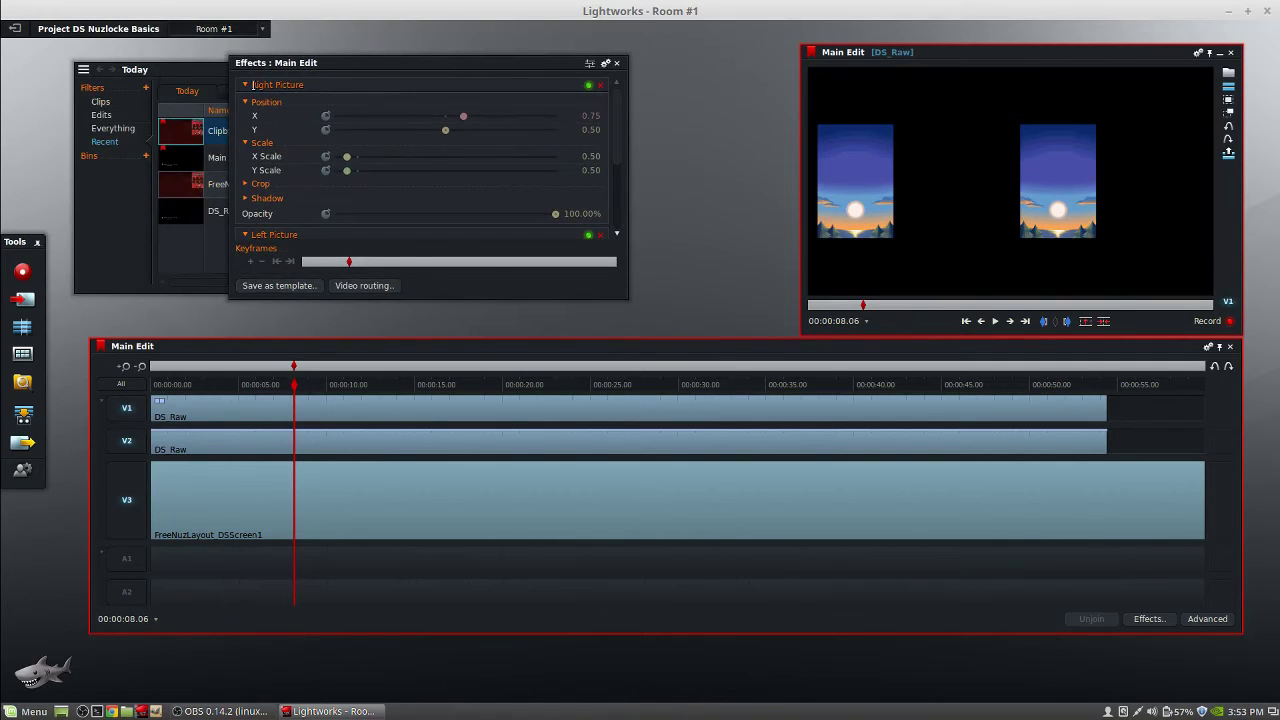
pyautogui.scroll(-3, 257, 160)
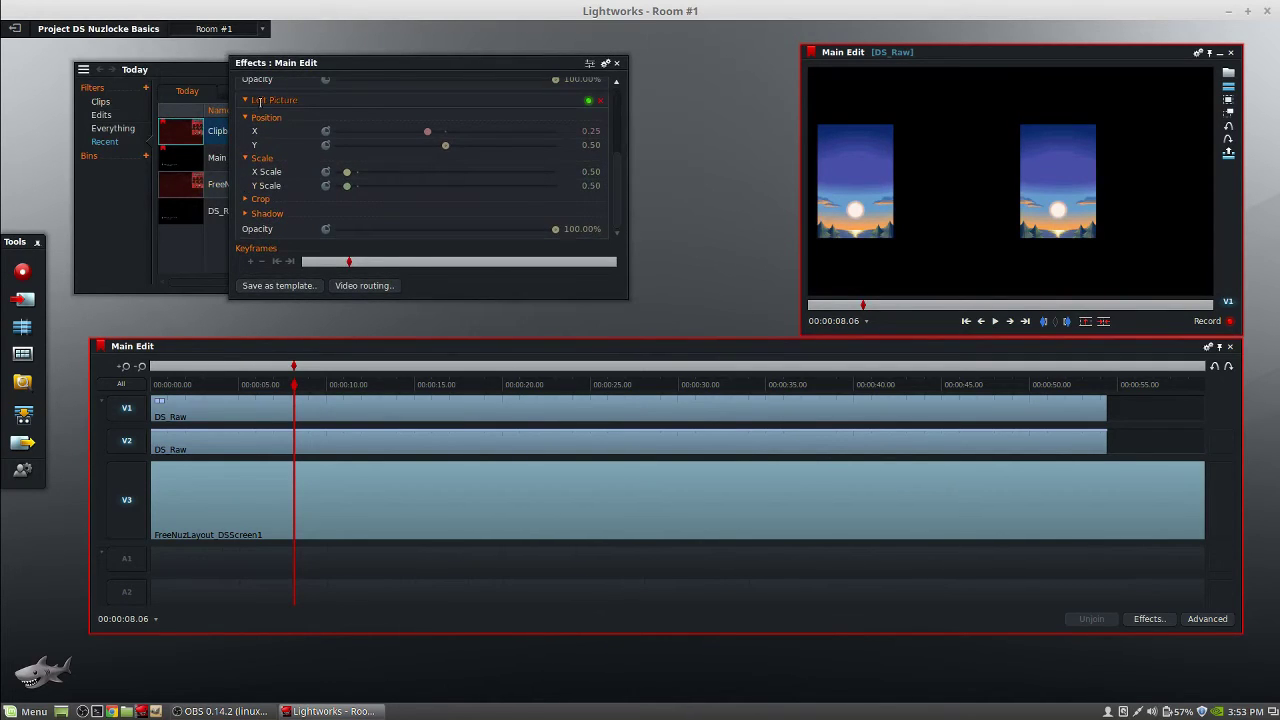
pyautogui.scroll(3, 267, 128)
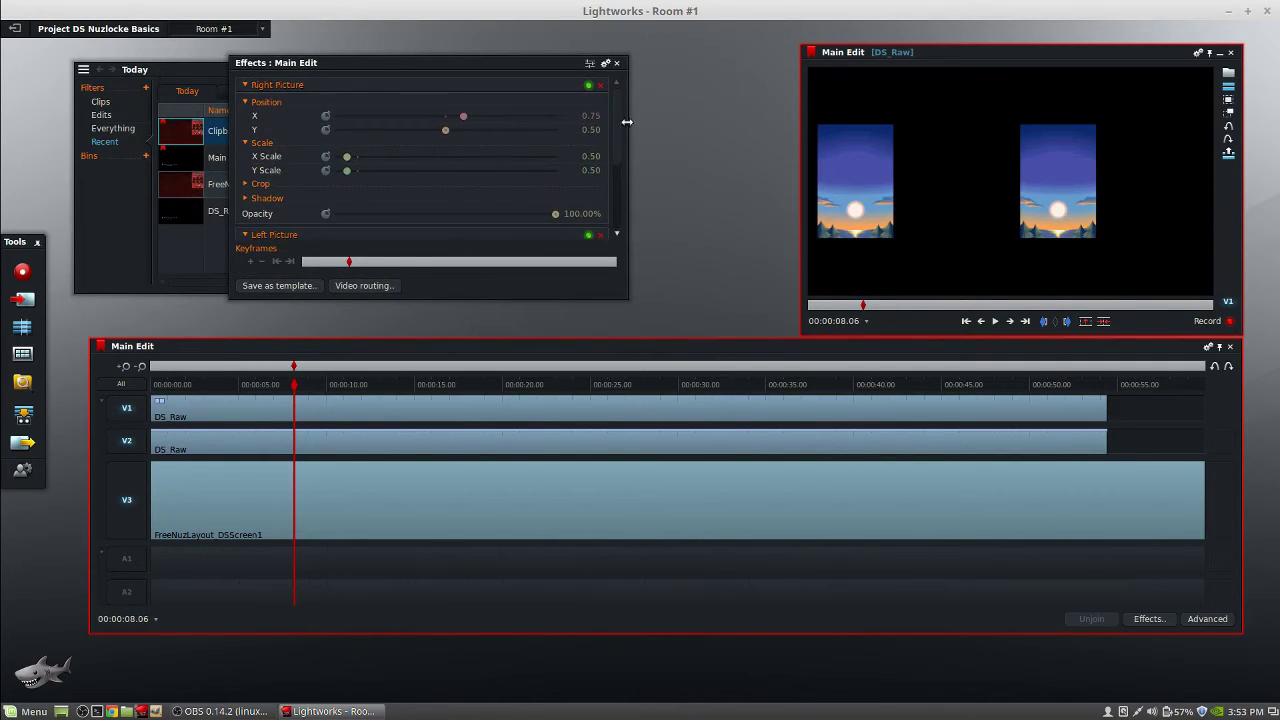
pyautogui.scroll(-1, 624, 113)
pyautogui.scroll(1, 624, 113)
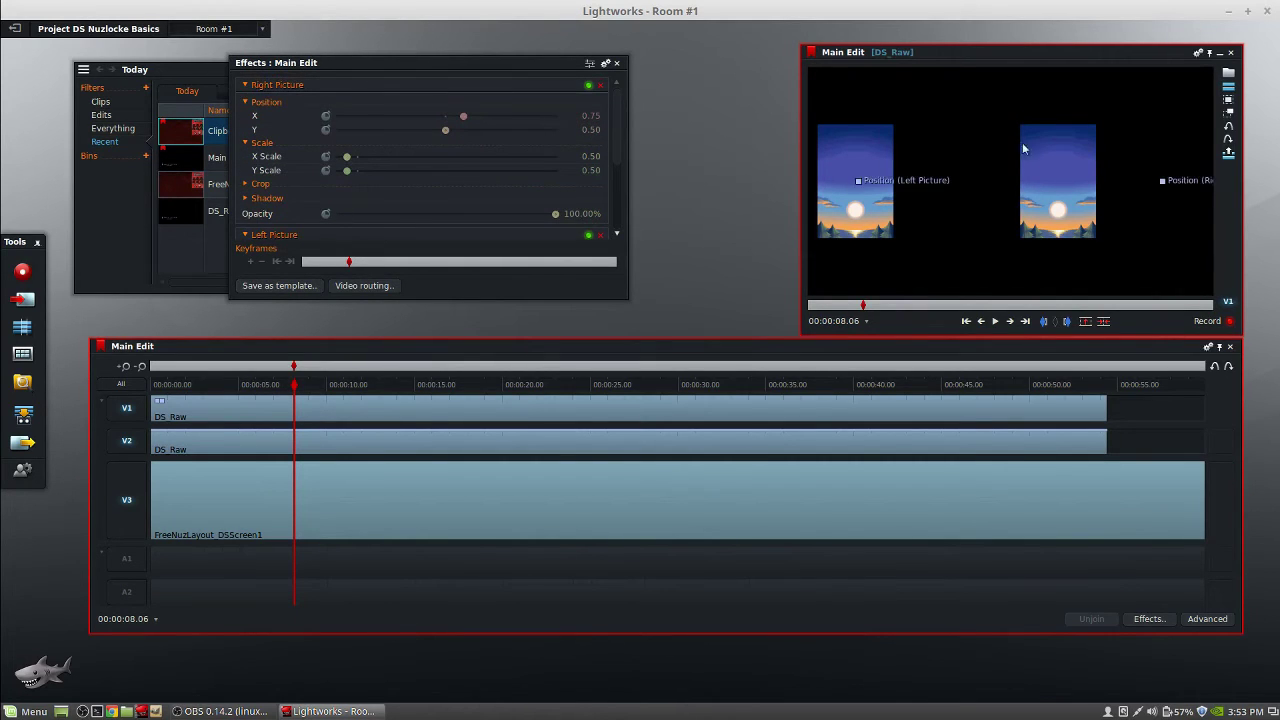
# Preview the split screen by playing and scrubbing the edit to about 23 seconds
pyautogui.click(995, 321)
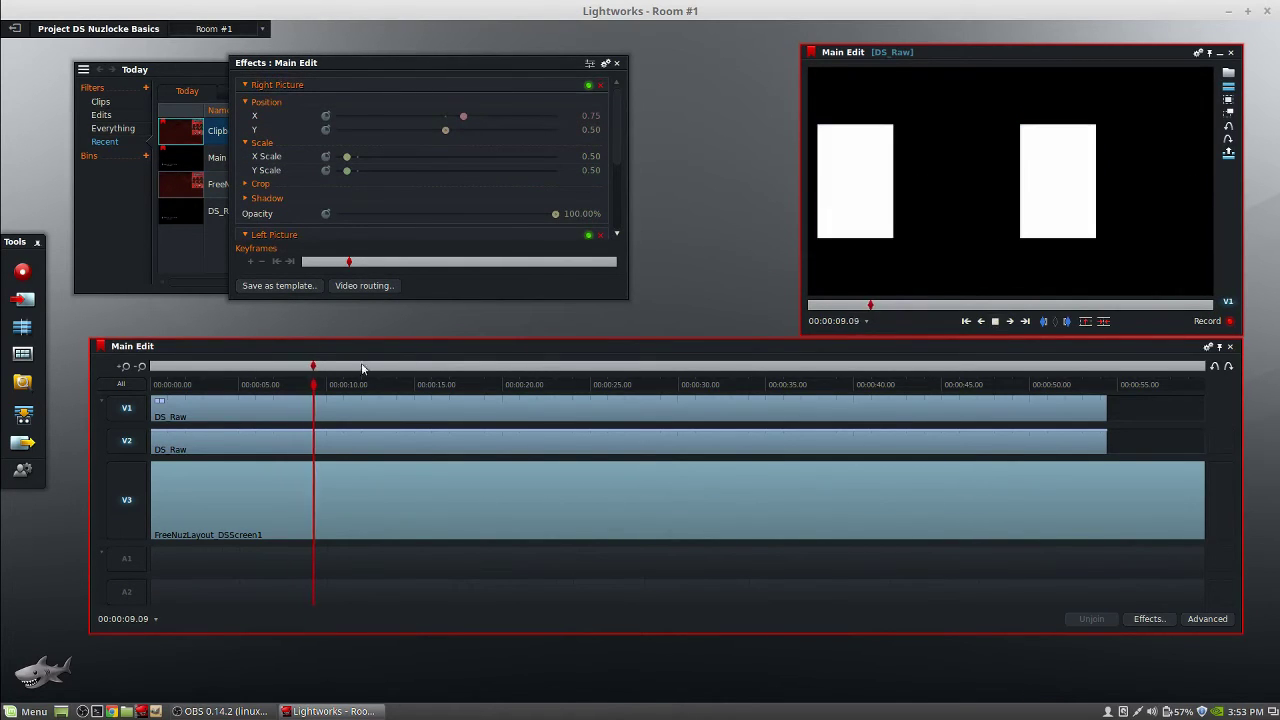
pyautogui.click(995, 321)
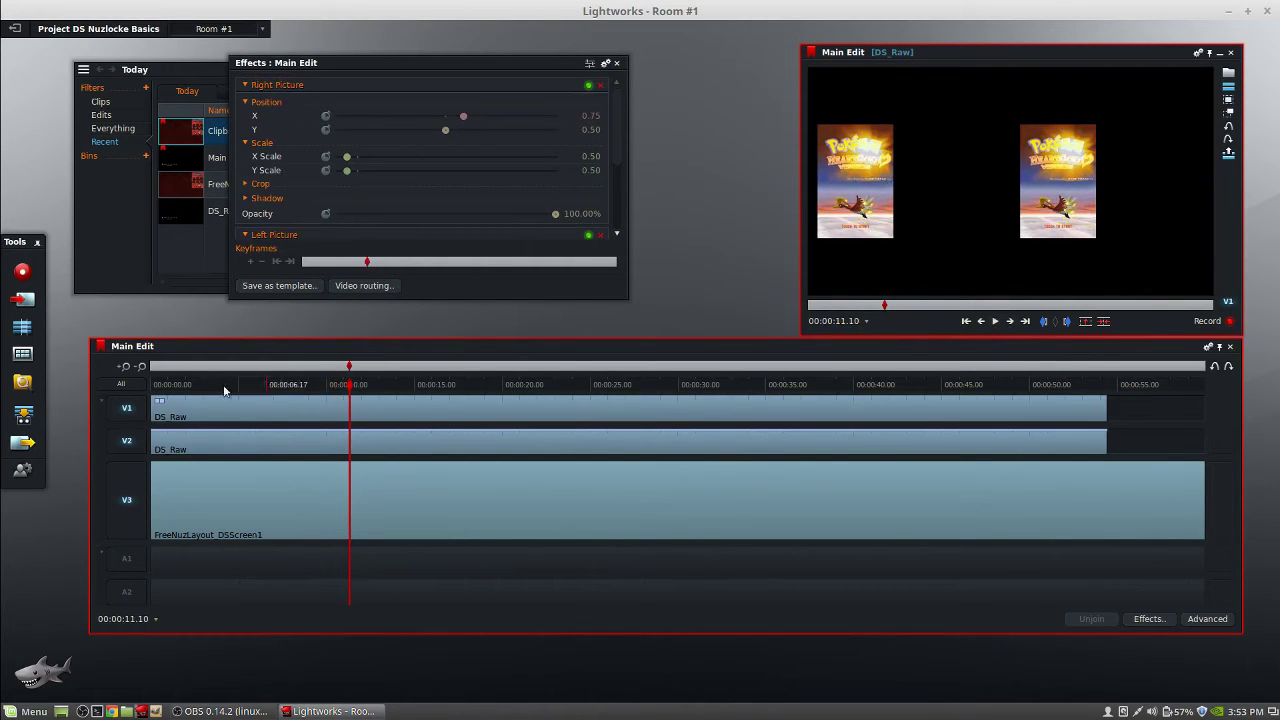
pyautogui.click(149, 383)
pyautogui.moveTo(147, 383); pyautogui.dragTo(553, 384)
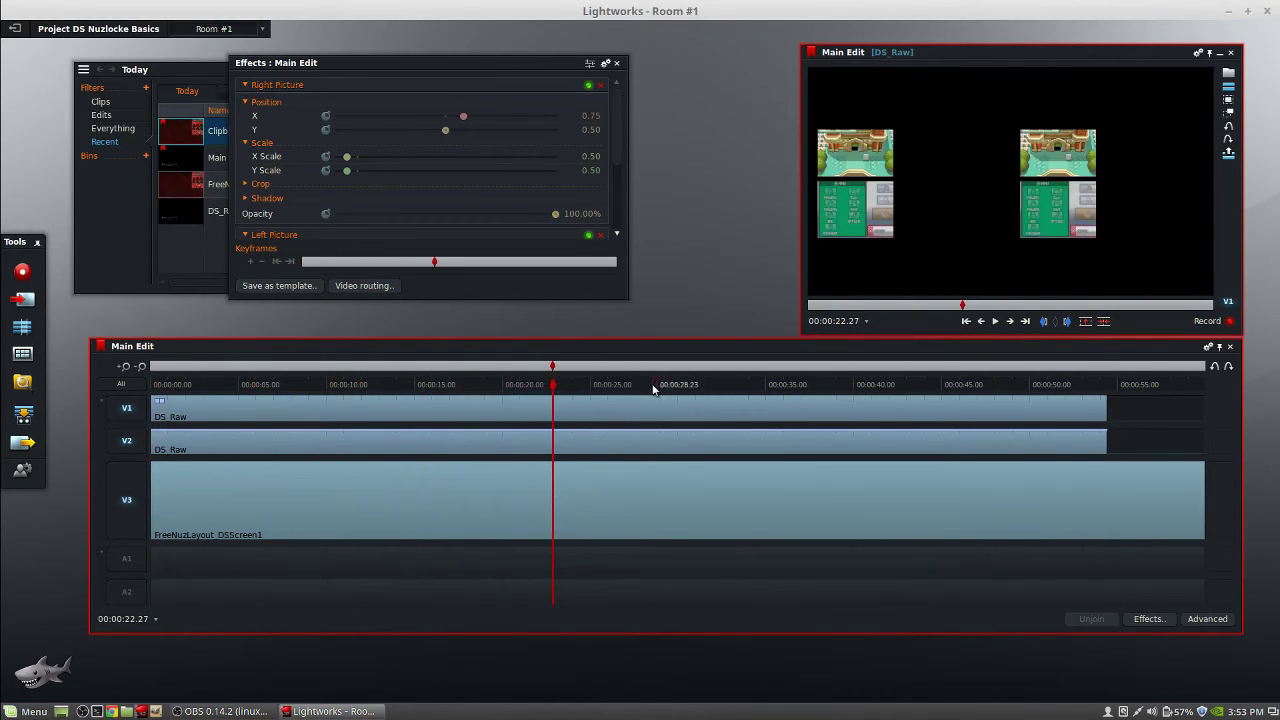
pyautogui.click(569, 384)
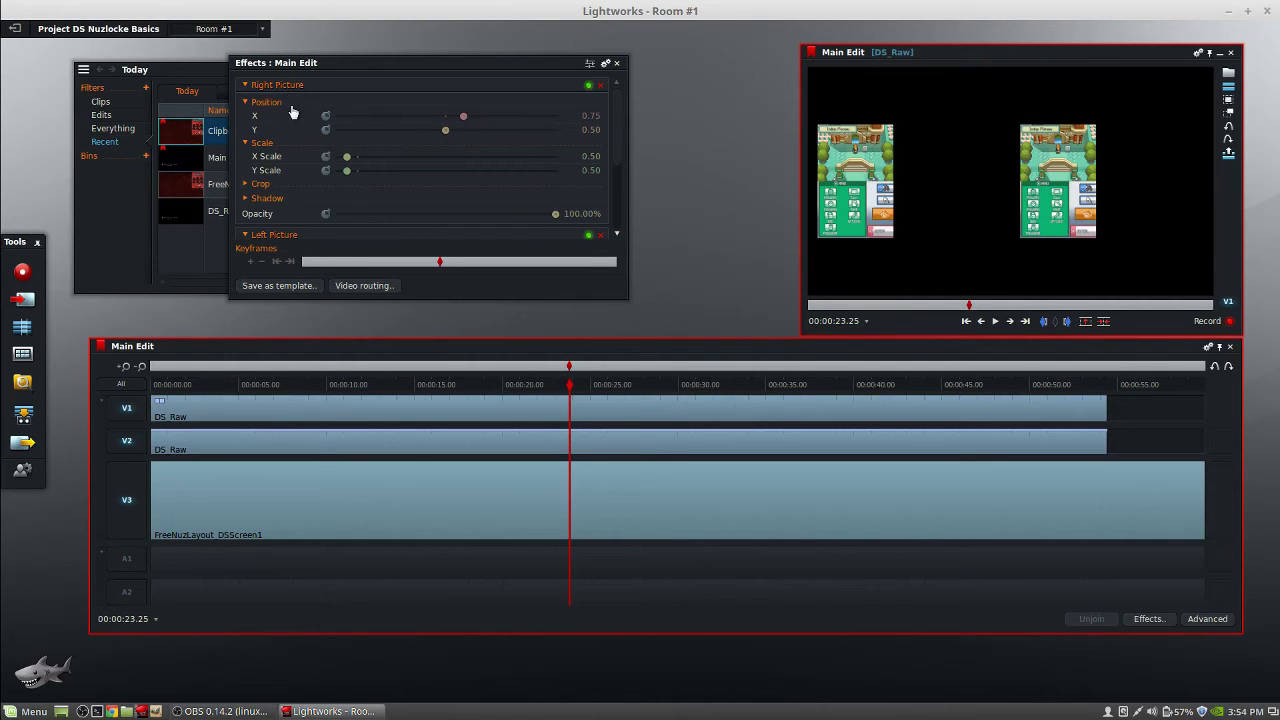
pyautogui.moveTo(1164, 215)
# In the Right Picture crop settings, trim 1.52% from the left edge and 18.24% from the right
pyautogui.click(244, 186)
pyautogui.moveTo(1133, 127)
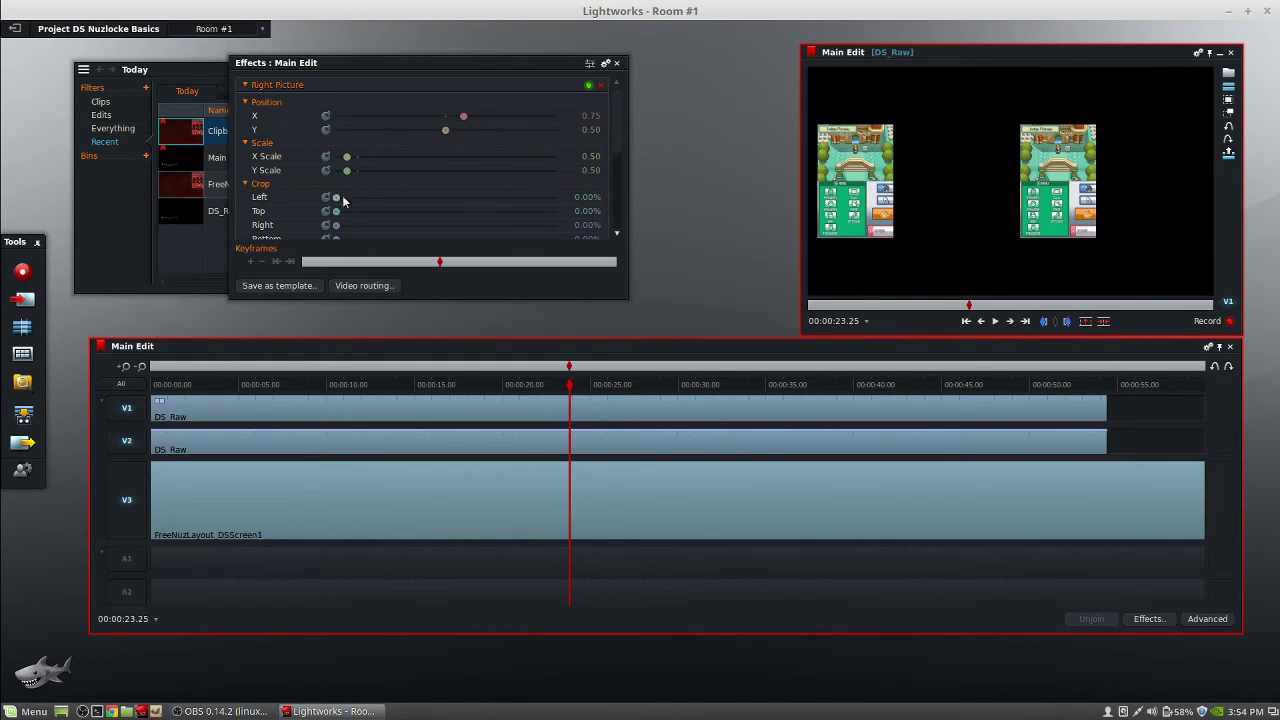
pyautogui.moveTo(336, 197)
pyautogui.mouseDown()
pyautogui.moveTo(352, 200)
pyautogui.moveTo(336, 200)
pyautogui.mouseUp()
pyautogui.moveTo(338, 226)
pyautogui.mouseDown()
pyautogui.moveTo(377, 225)
pyautogui.moveTo(337, 226)
pyautogui.mouseUp()
pyautogui.scroll(-3, 617, 138)
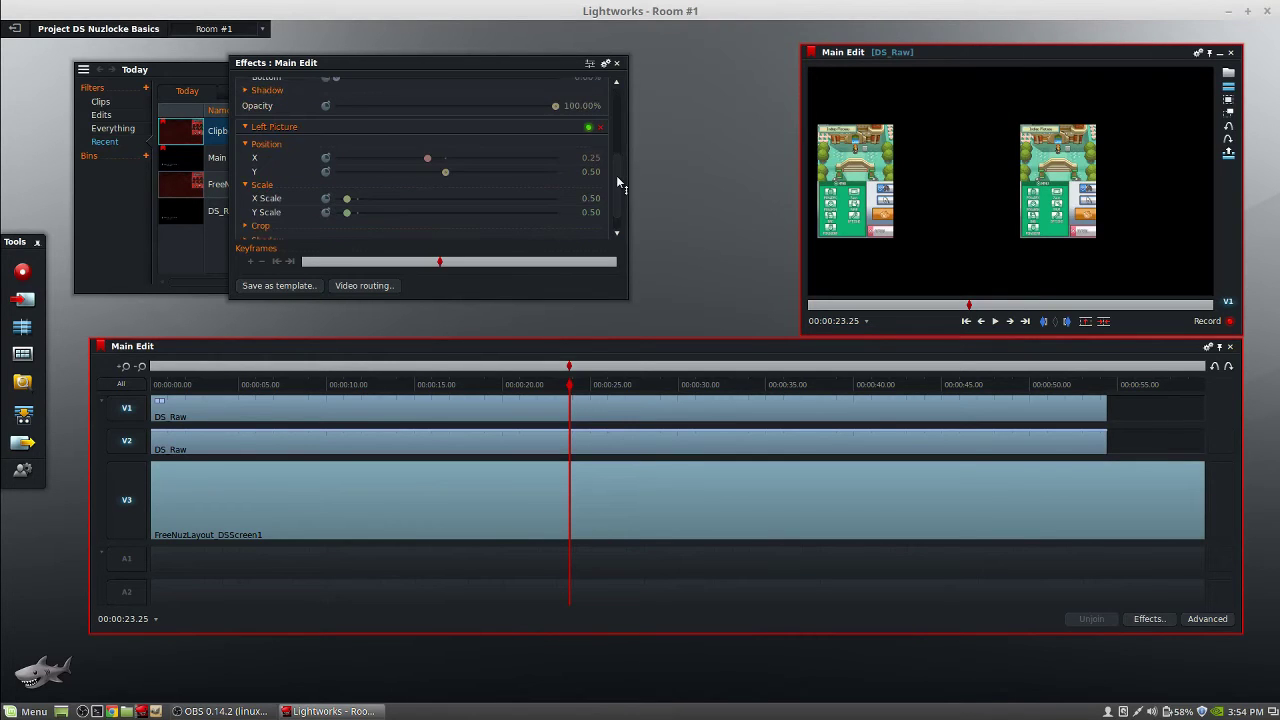
pyautogui.scroll(-2, 616, 182)
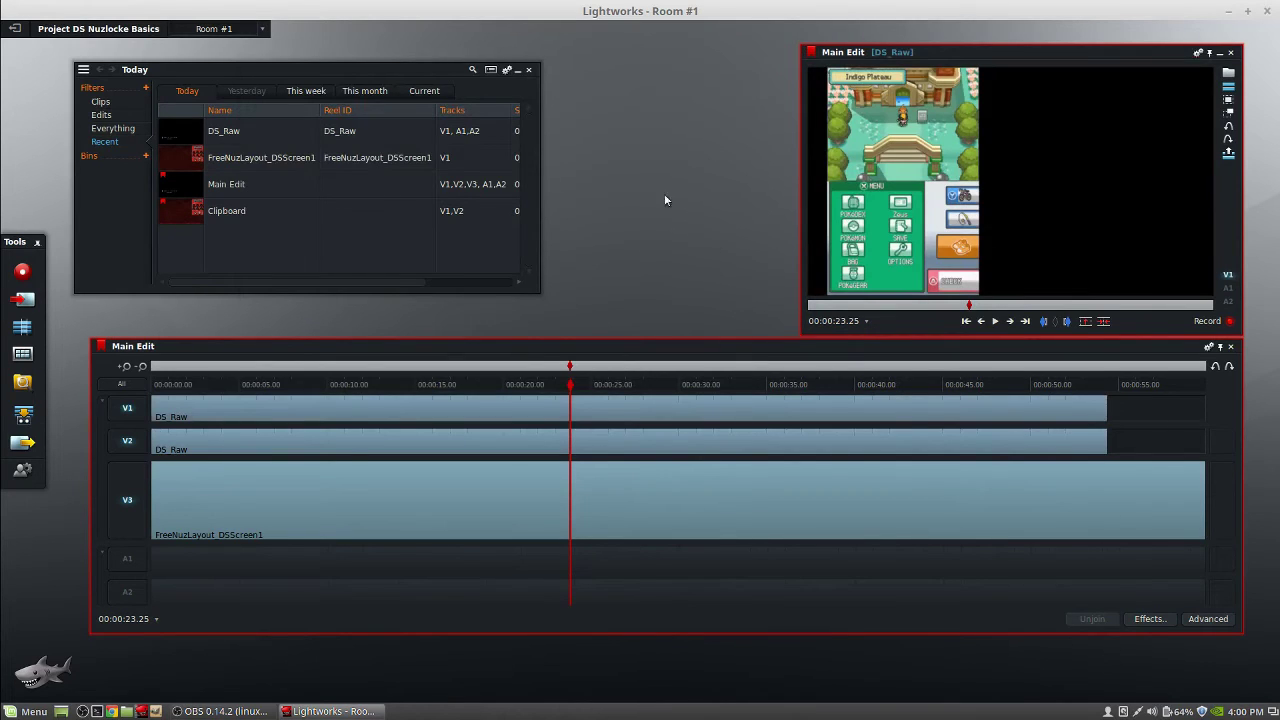
pyautogui.rightClick(567, 413)
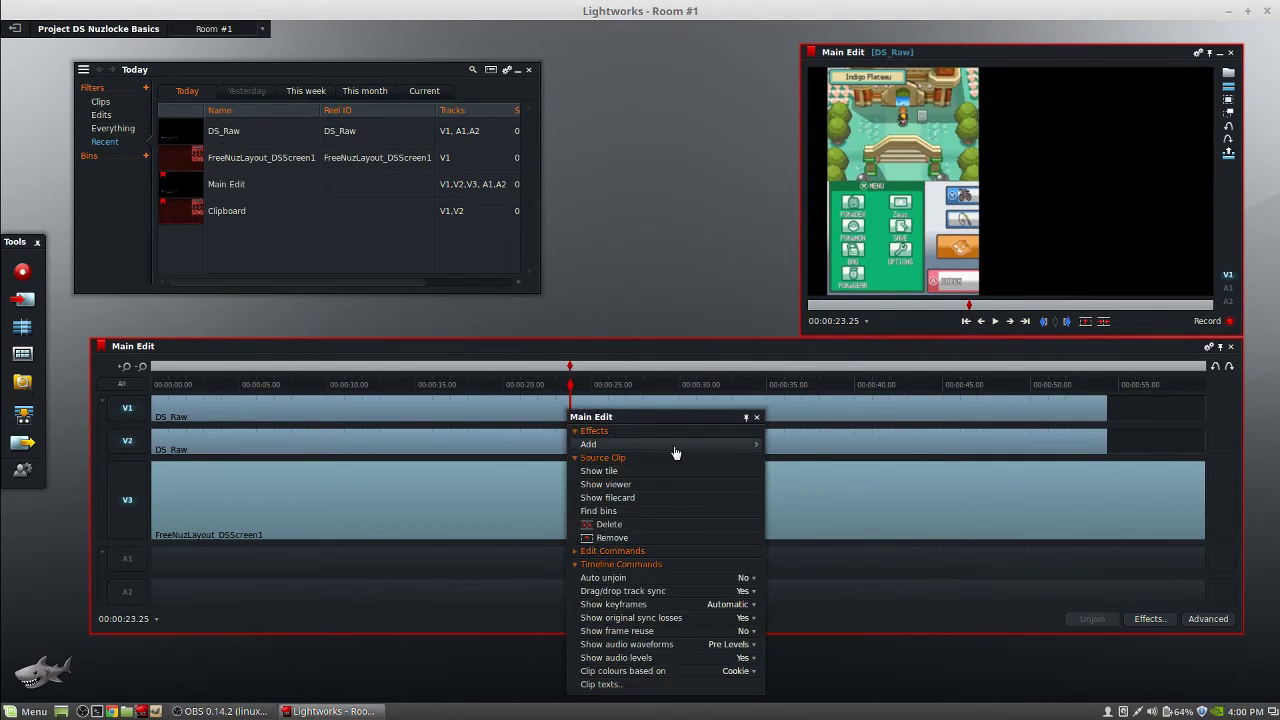
pyautogui.moveTo(674, 446)
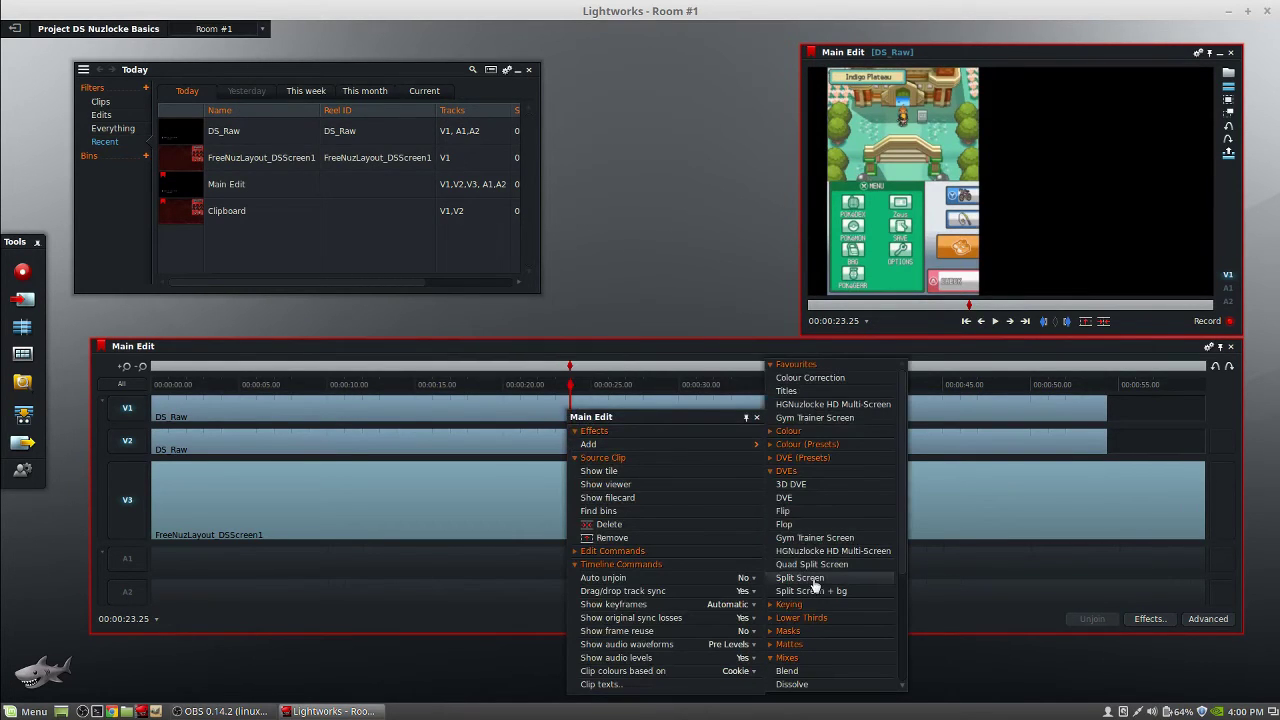